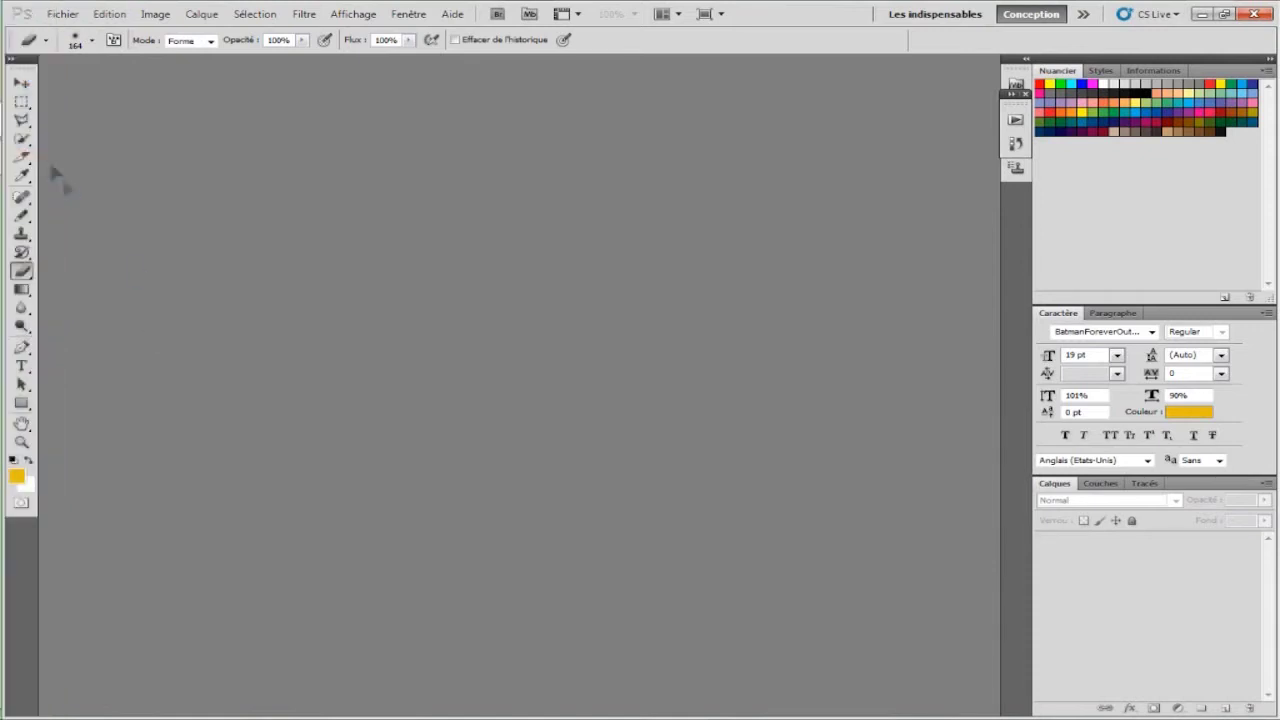
- Open the SANY0094 photo from the Images library in Photoshop and convert its locked background into an editable layer
{"action": "mouse_move", "coordinate": [18, 172]}
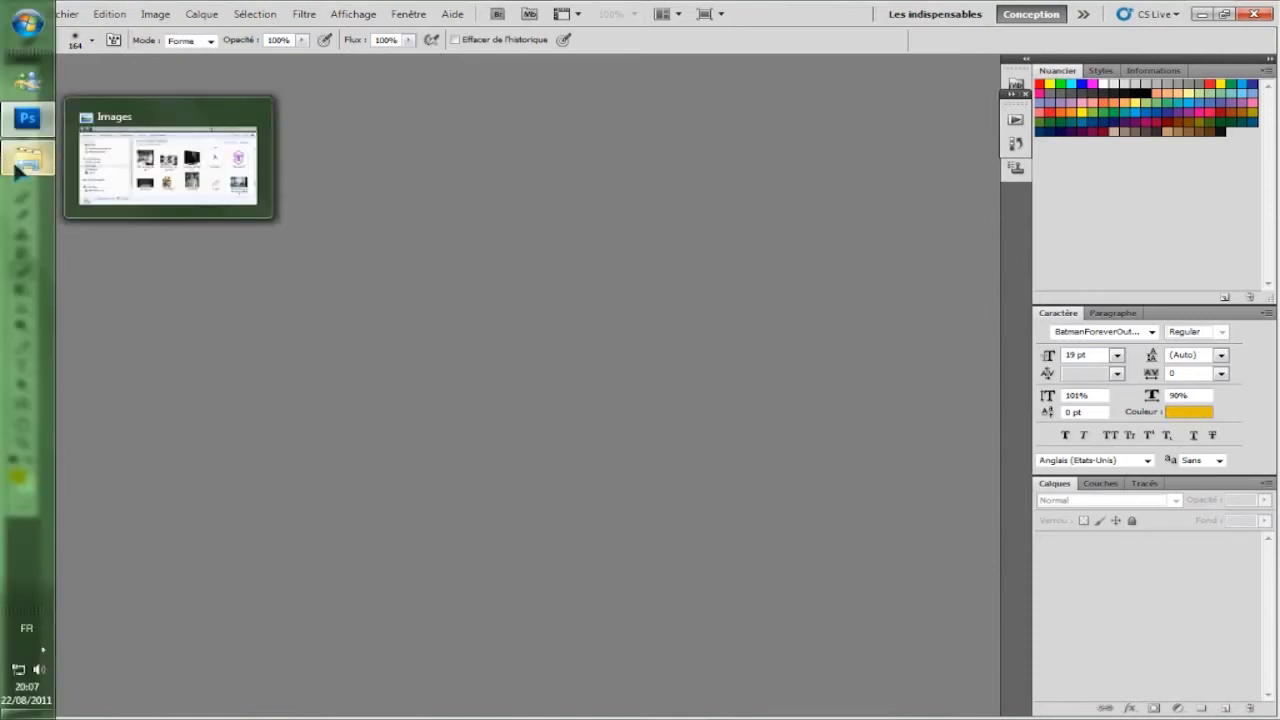
{"action": "left_click", "coordinate": [20, 166]}
{"action": "left_click", "coordinate": [745, 455]}
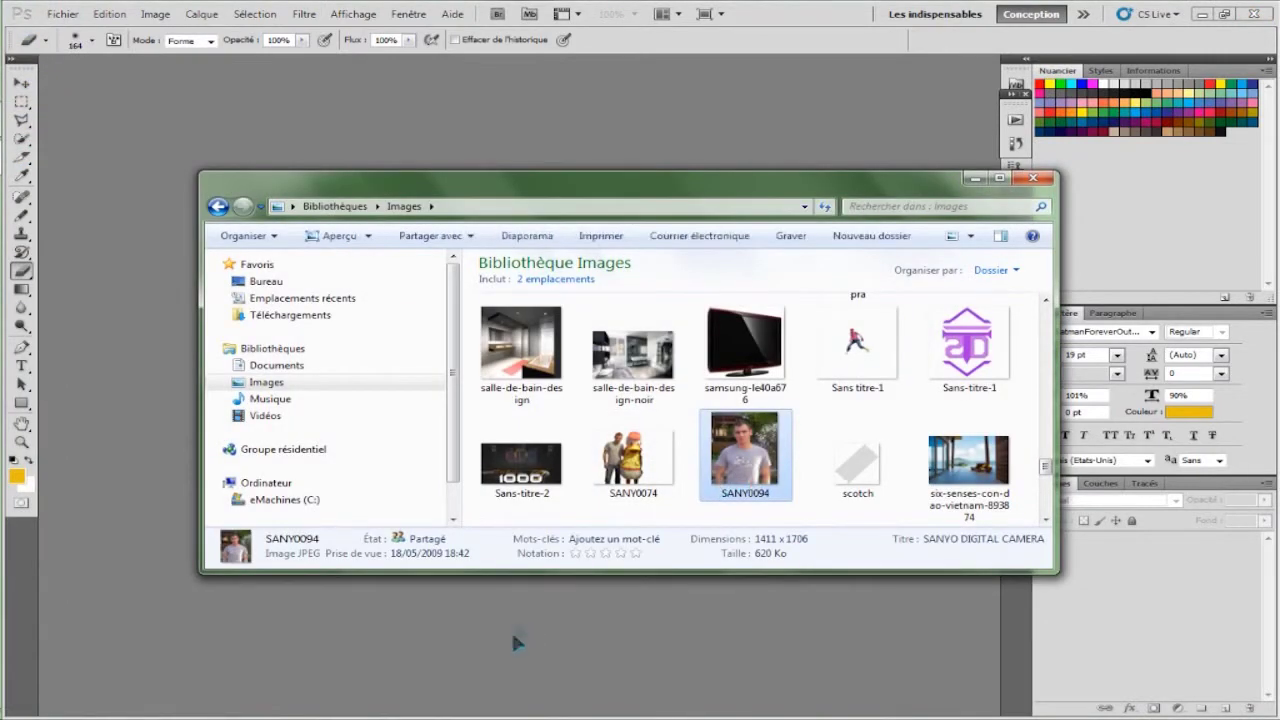
{"action": "mouse_move", "coordinate": [512, 633]}
{"action": "left_mouse_down"}
{"action": "mouse_move", "coordinate": [516, 597]}
{"action": "mouse_move", "coordinate": [530, 634]}
{"action": "left_mouse_up"}
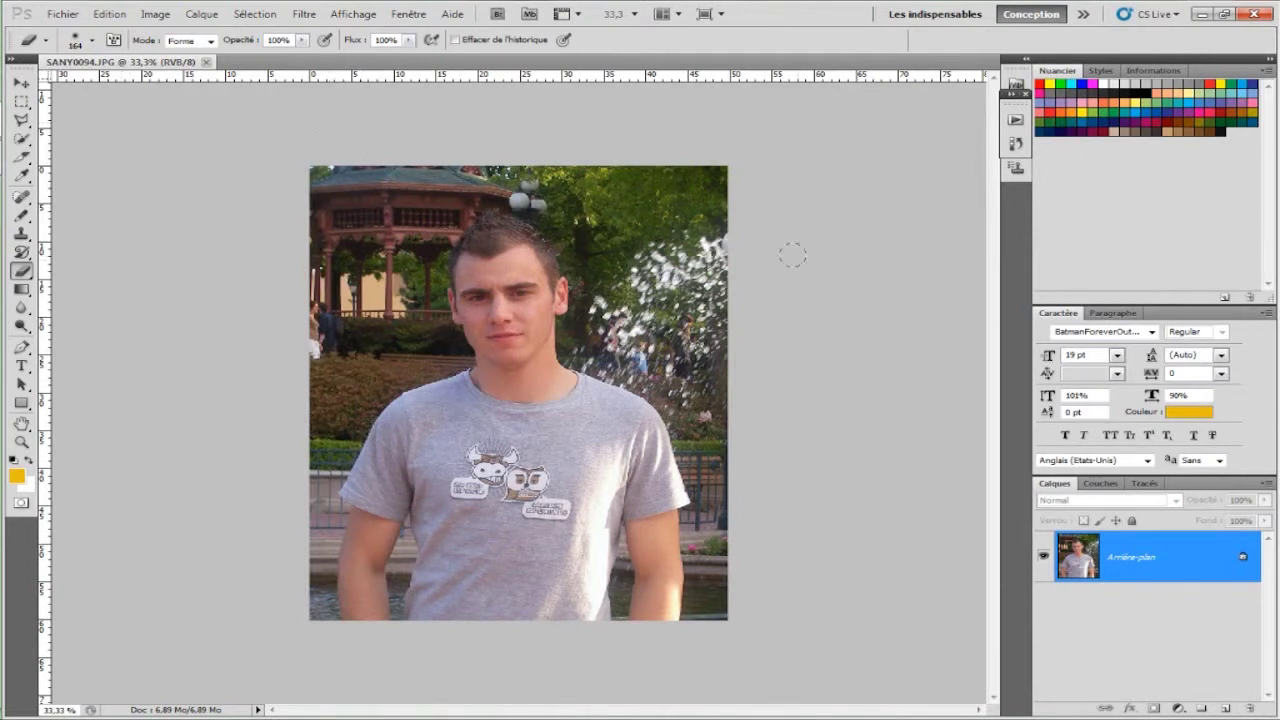
{"action": "double_click", "coordinate": [1240, 557]}
{"action": "left_click", "coordinate": [826, 222]}
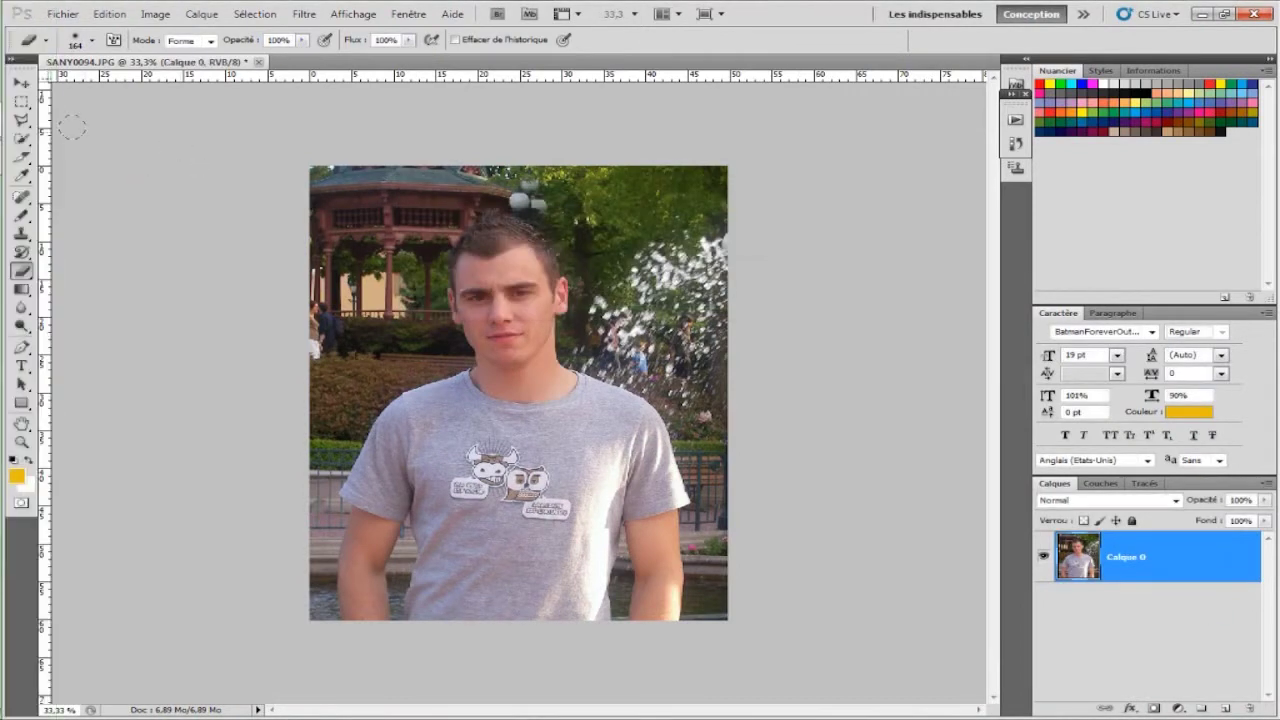
- Select the park background on both sides of the man and above him with the Quick Selection tool
{"action": "left_click", "coordinate": [22, 141]}
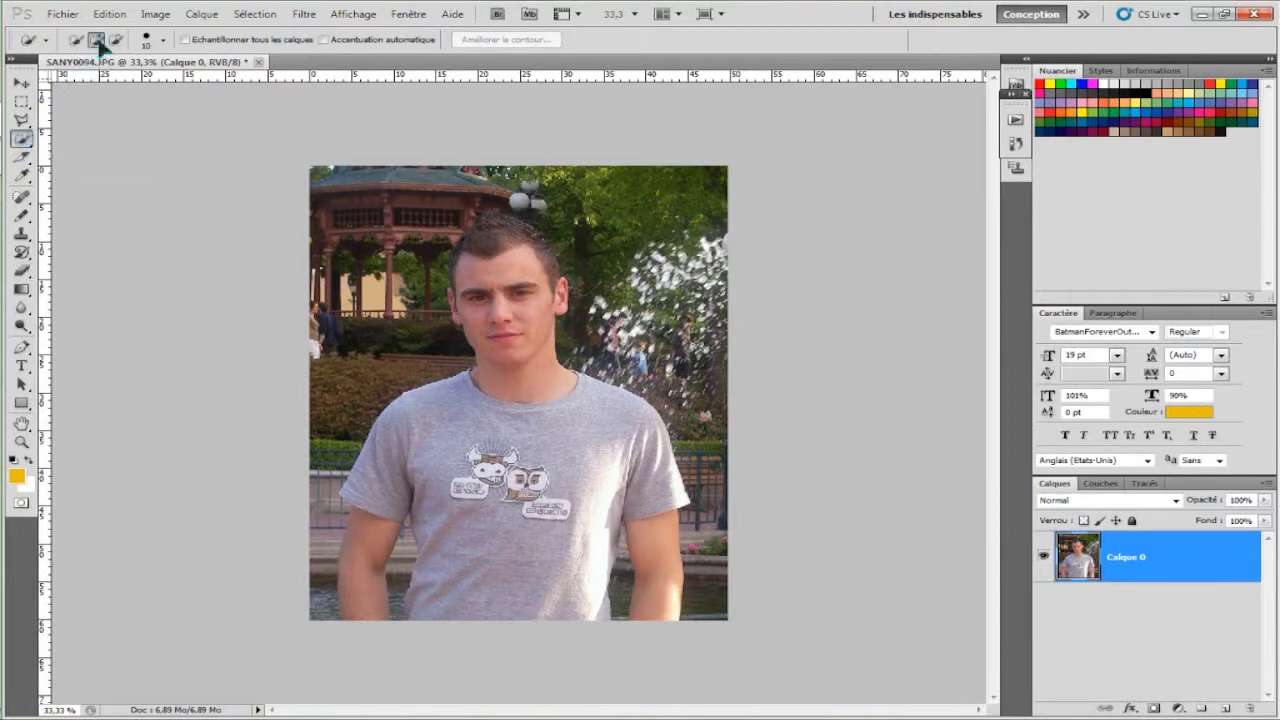
{"action": "mouse_move", "coordinate": [316, 168]}
{"action": "left_mouse_down"}
{"action": "mouse_move", "coordinate": [386, 240]}
{"action": "mouse_move", "coordinate": [434, 365]}
{"action": "left_mouse_up"}
{"action": "mouse_move", "coordinate": [371, 330]}
{"action": "left_mouse_down"}
{"action": "mouse_move", "coordinate": [349, 323]}
{"action": "mouse_move", "coordinate": [360, 412]}
{"action": "mouse_move", "coordinate": [331, 637]}
{"action": "mouse_move", "coordinate": [355, 509]}
{"action": "mouse_move", "coordinate": [320, 481]}
{"action": "left_mouse_up"}
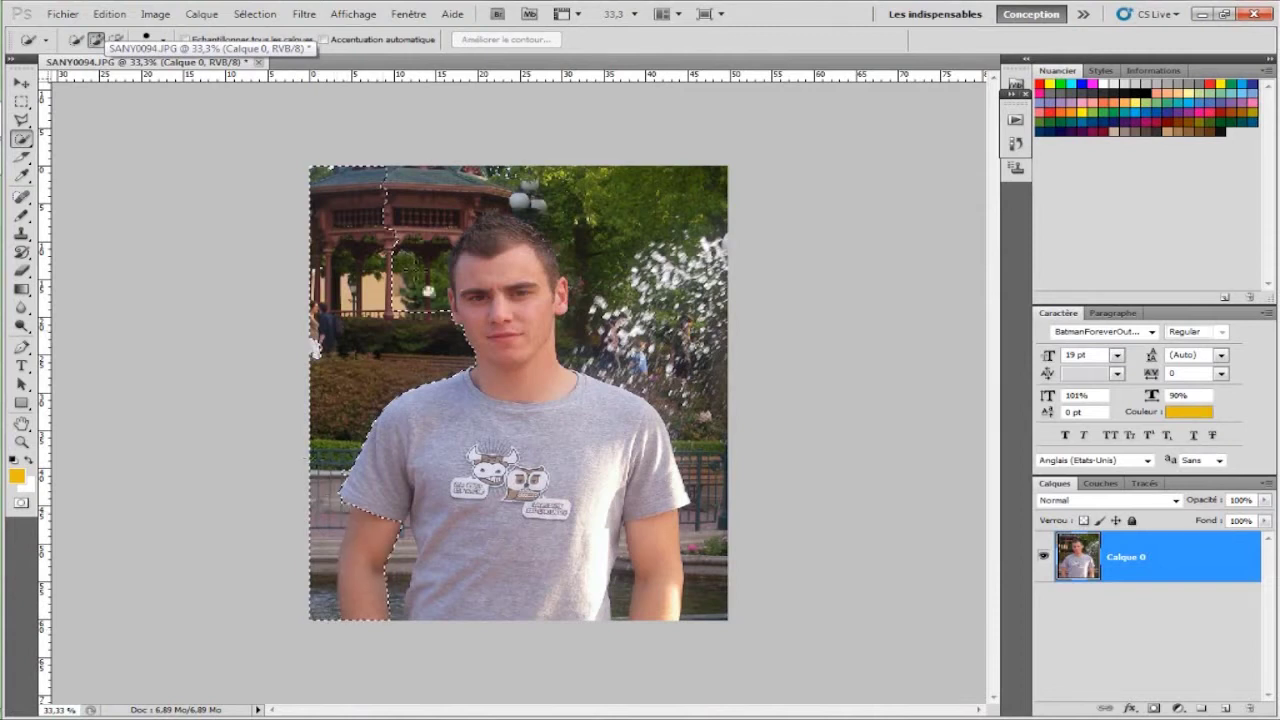
{"action": "mouse_move", "coordinate": [444, 192]}
{"action": "left_mouse_down"}
{"action": "mouse_move", "coordinate": [548, 187]}
{"action": "mouse_move", "coordinate": [497, 210]}
{"action": "mouse_move", "coordinate": [598, 215]}
{"action": "mouse_move", "coordinate": [573, 189]}
{"action": "mouse_move", "coordinate": [728, 188]}
{"action": "left_mouse_up"}
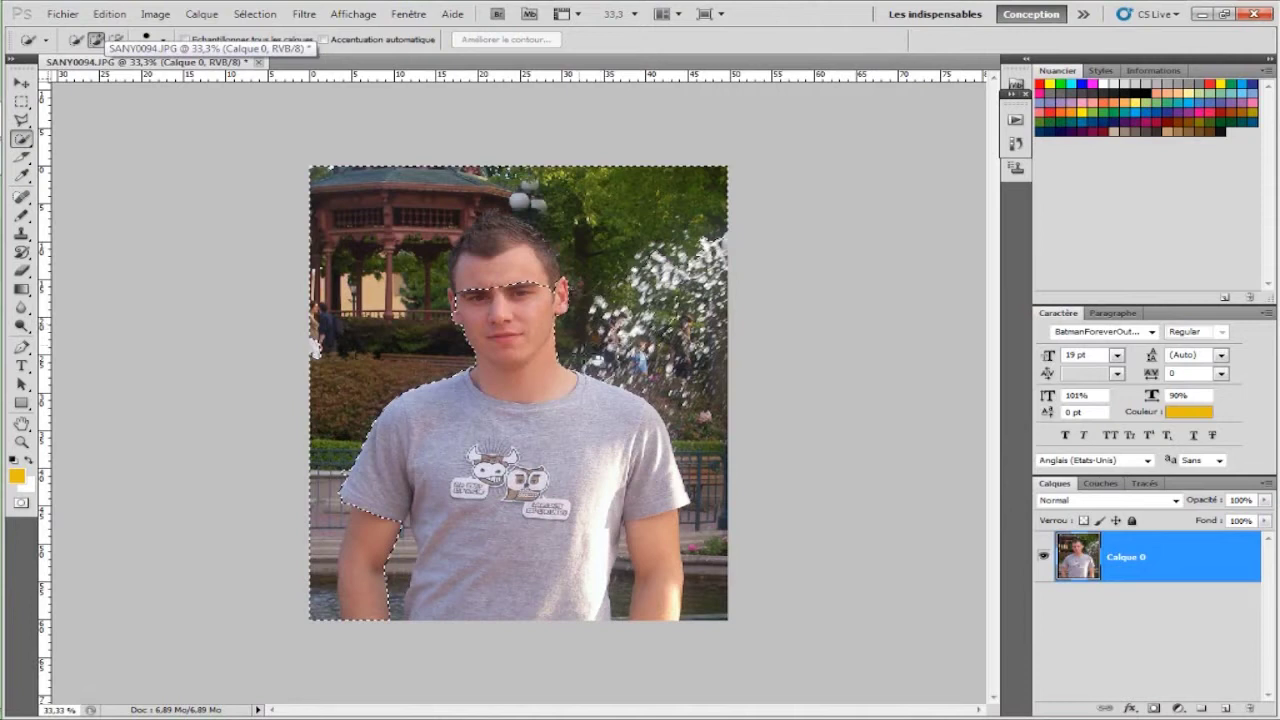
{"action": "left_click", "coordinate": [727, 613]}
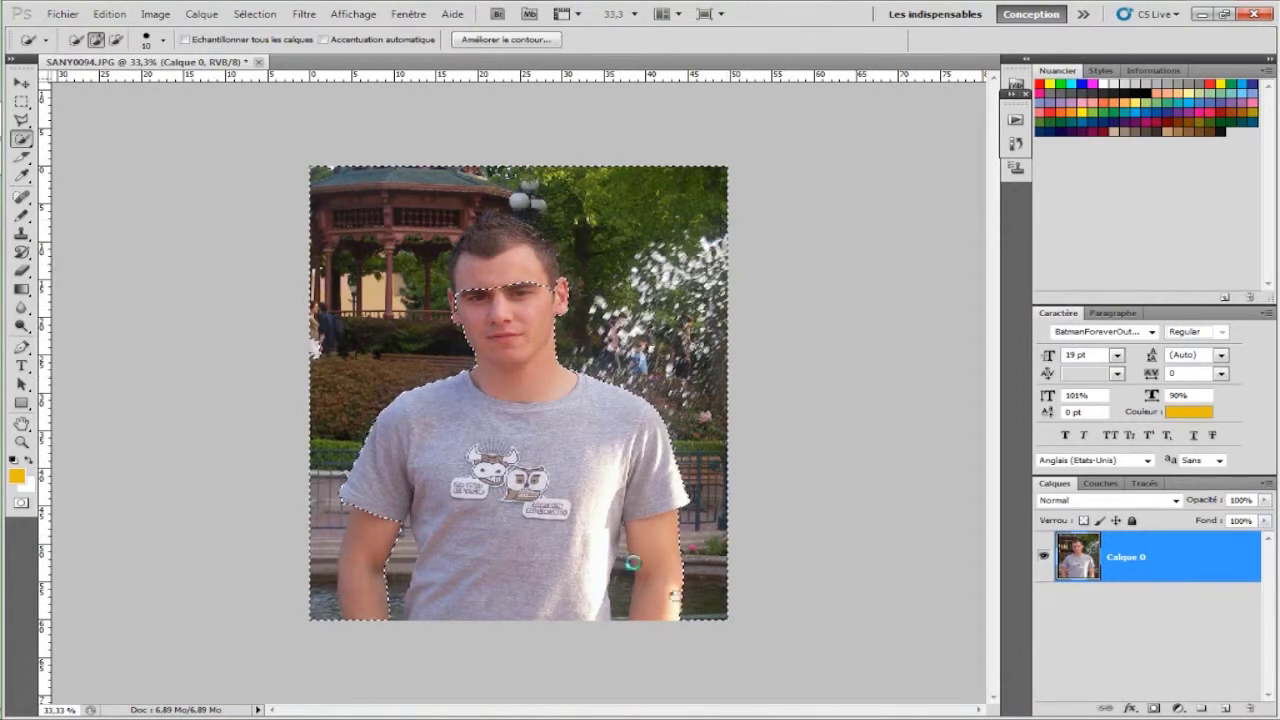
{"action": "left_click_drag", "start_coordinate": [630, 538], "coordinate": [628, 620]}
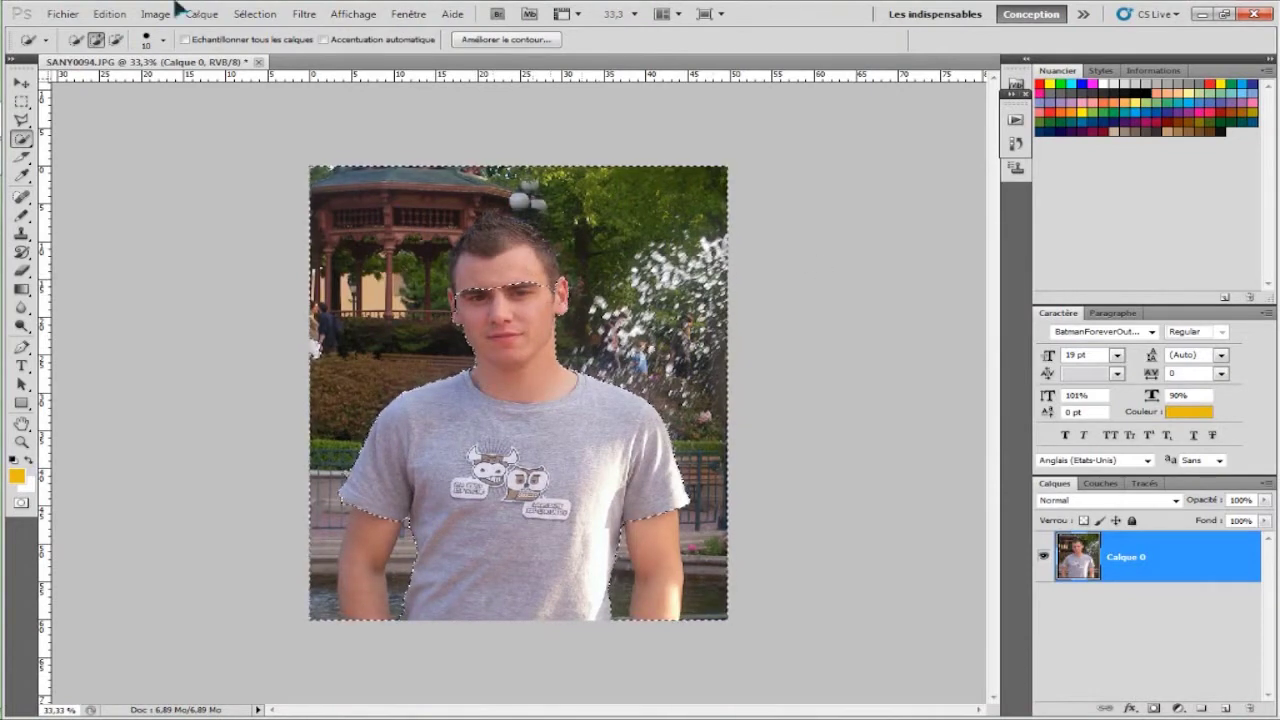
- Subtract the man's hair, forehead and both arms from the background selection
{"action": "left_click", "coordinate": [116, 41]}
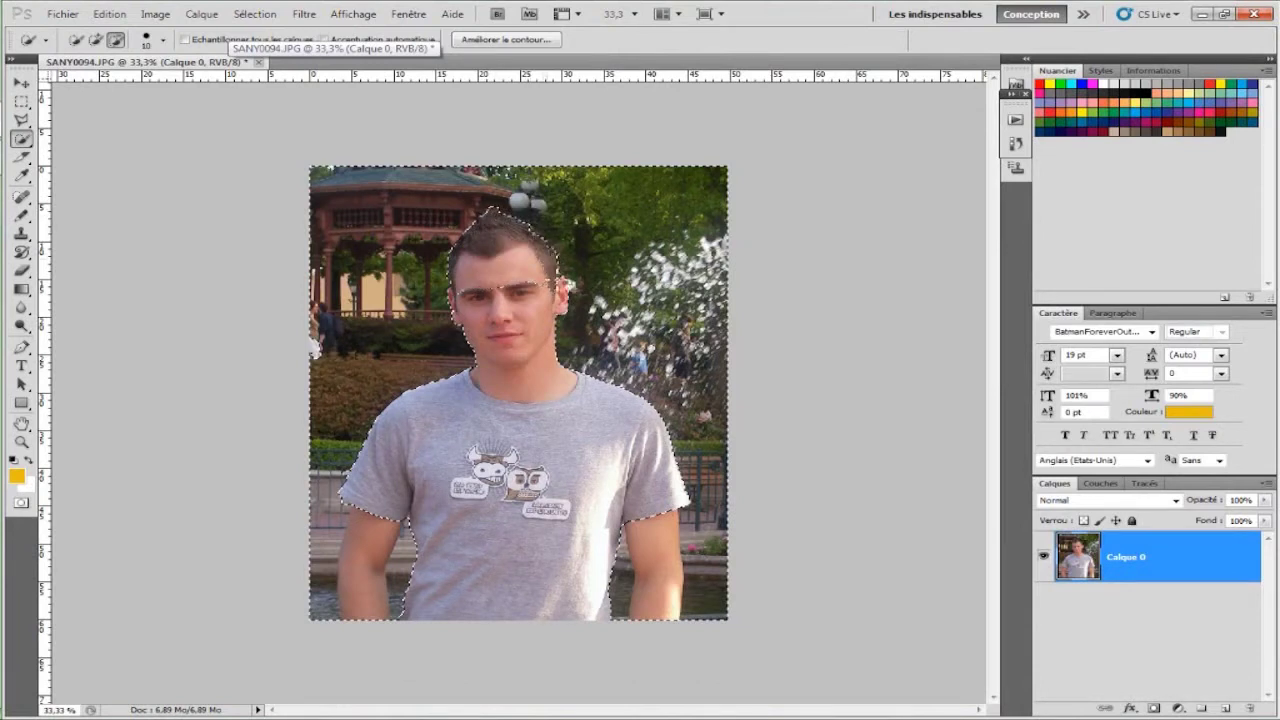
{"action": "mouse_move", "coordinate": [537, 233]}
{"action": "left_mouse_down"}
{"action": "mouse_move", "coordinate": [556, 262]}
{"action": "mouse_move", "coordinate": [546, 245]}
{"action": "mouse_move", "coordinate": [558, 247]}
{"action": "mouse_move", "coordinate": [585, 327]}
{"action": "left_mouse_up"}
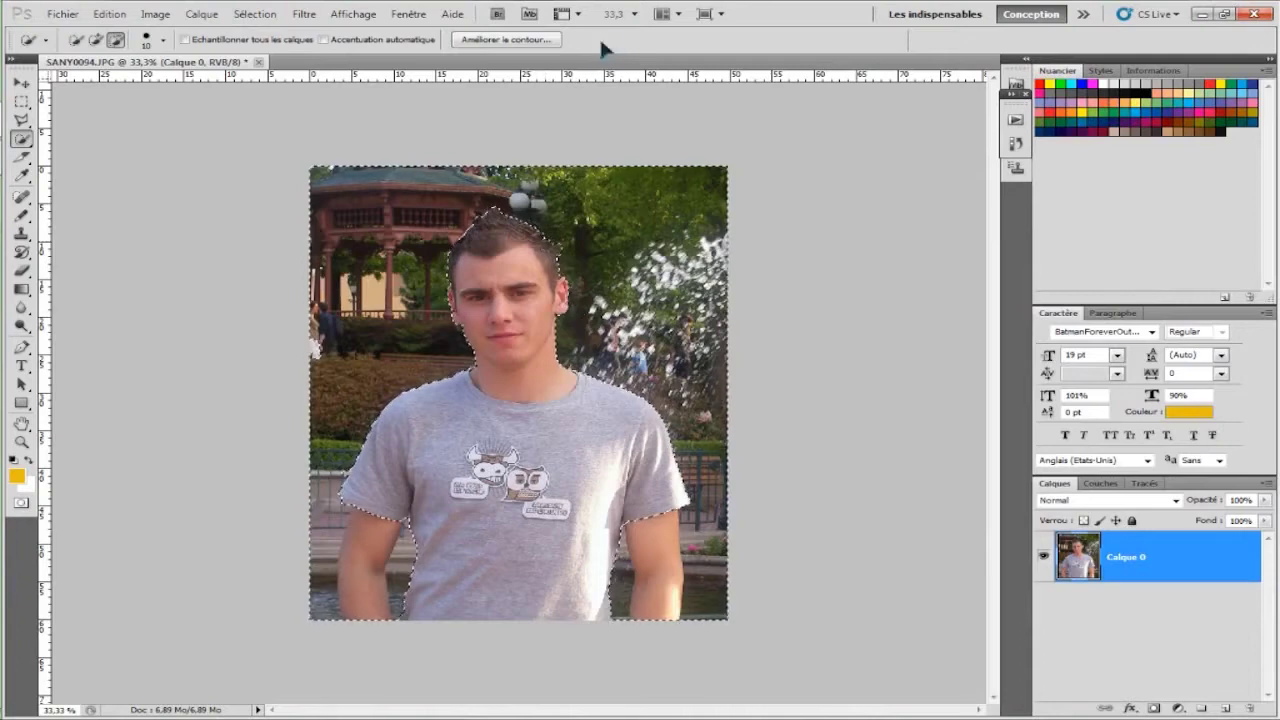
{"action": "left_click", "coordinate": [633, 14]}
{"action": "left_click", "coordinate": [632, 58]}
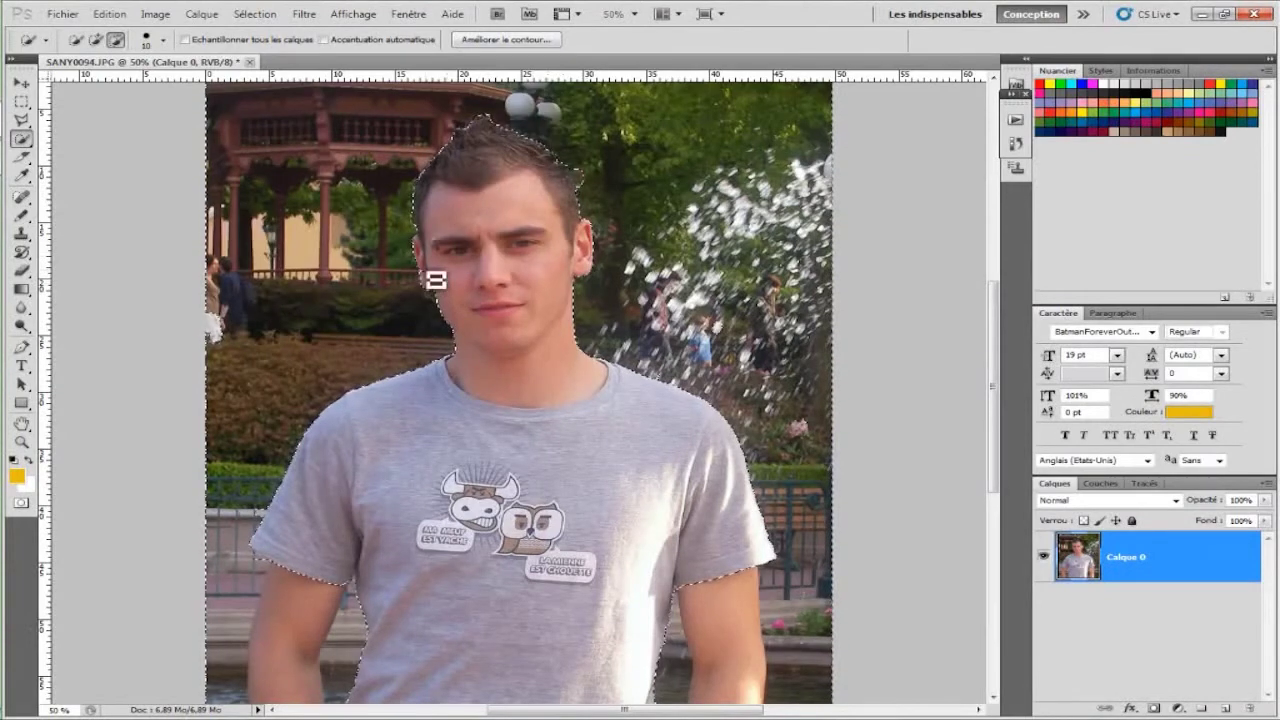
{"action": "scroll", "coordinate": [557, 363], "scroll_direction": "down", "scroll_amount": 5}
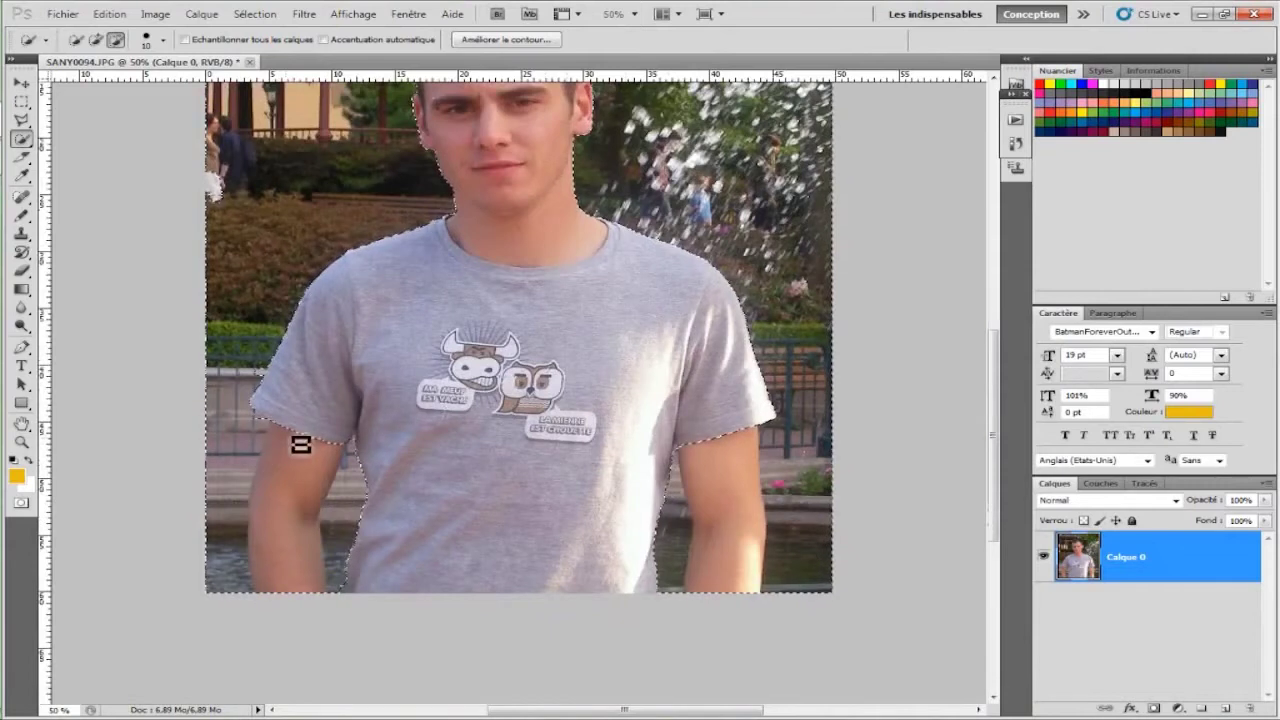
{"action": "mouse_move", "coordinate": [305, 427]}
{"action": "left_mouse_down"}
{"action": "mouse_move", "coordinate": [286, 501]}
{"action": "mouse_move", "coordinate": [291, 613]}
{"action": "left_mouse_up"}
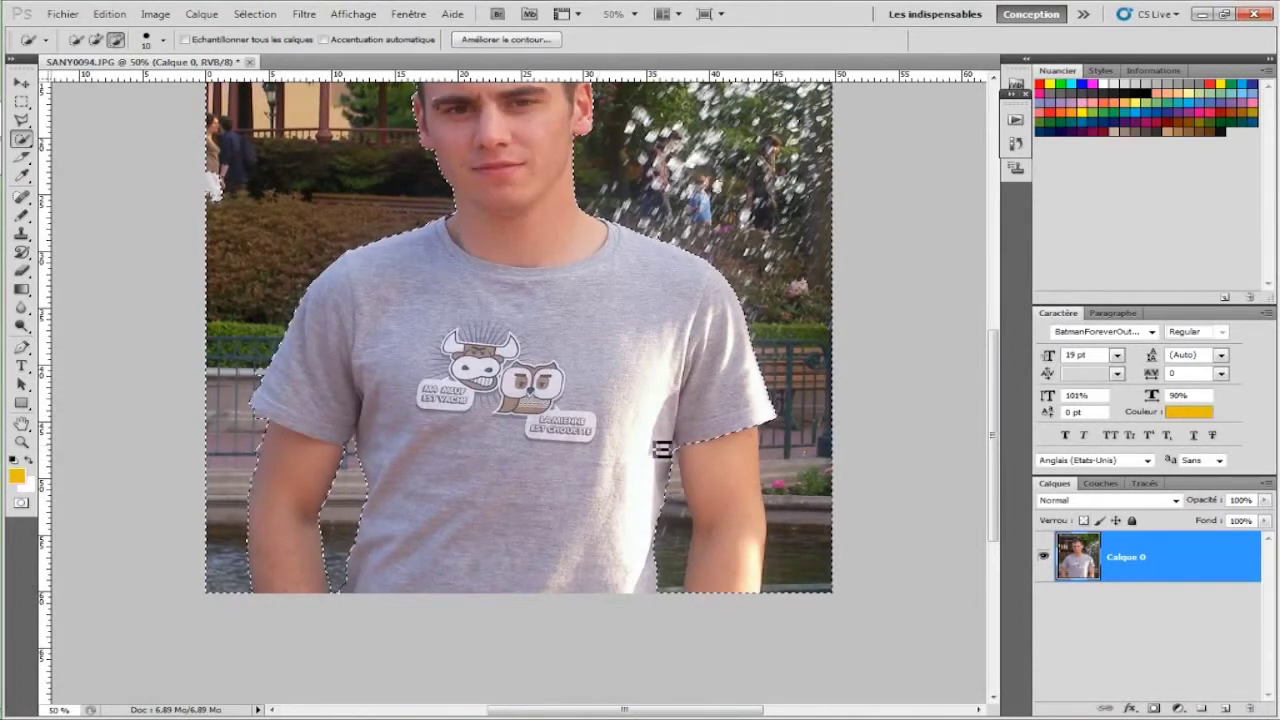
{"action": "mouse_move", "coordinate": [694, 440]}
{"action": "left_mouse_down"}
{"action": "mouse_move", "coordinate": [726, 561]}
{"action": "mouse_move", "coordinate": [719, 443]}
{"action": "left_mouse_up"}
{"action": "scroll", "coordinate": [411, 414], "scroll_direction": "up", "scroll_amount": 3}
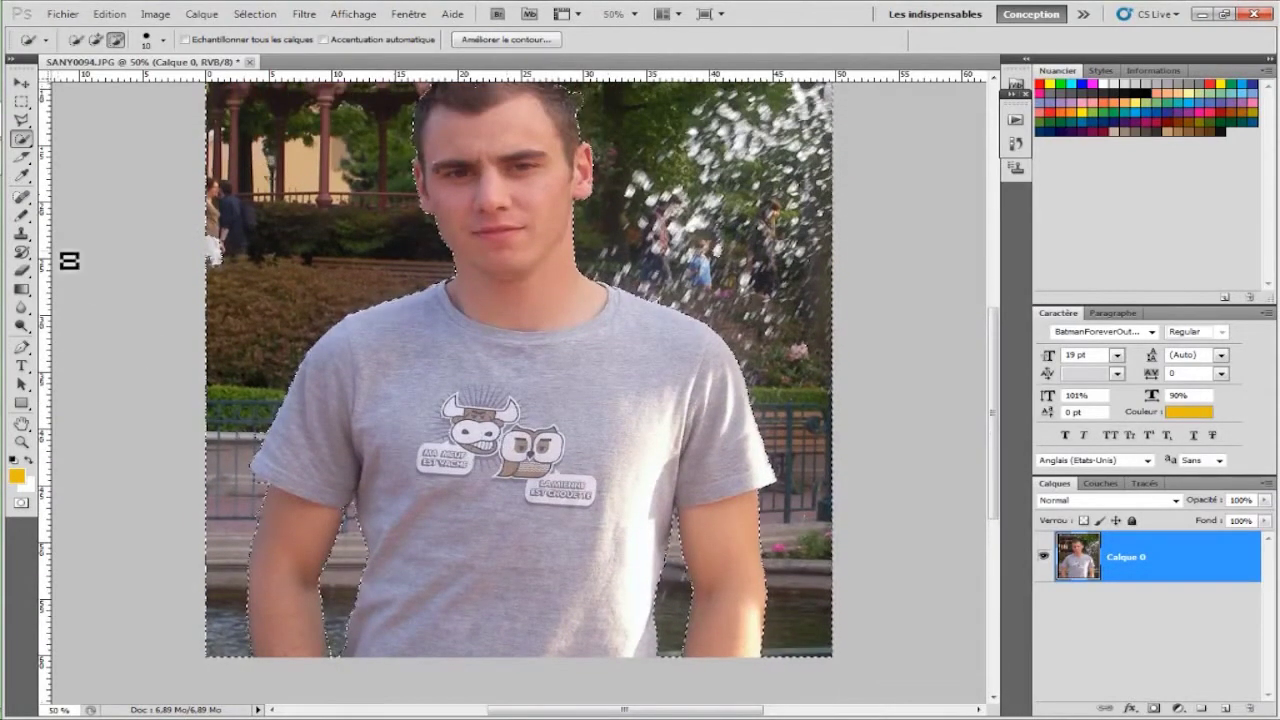
{"action": "scroll", "coordinate": [130, 284], "scroll_direction": "up", "scroll_amount": 2}
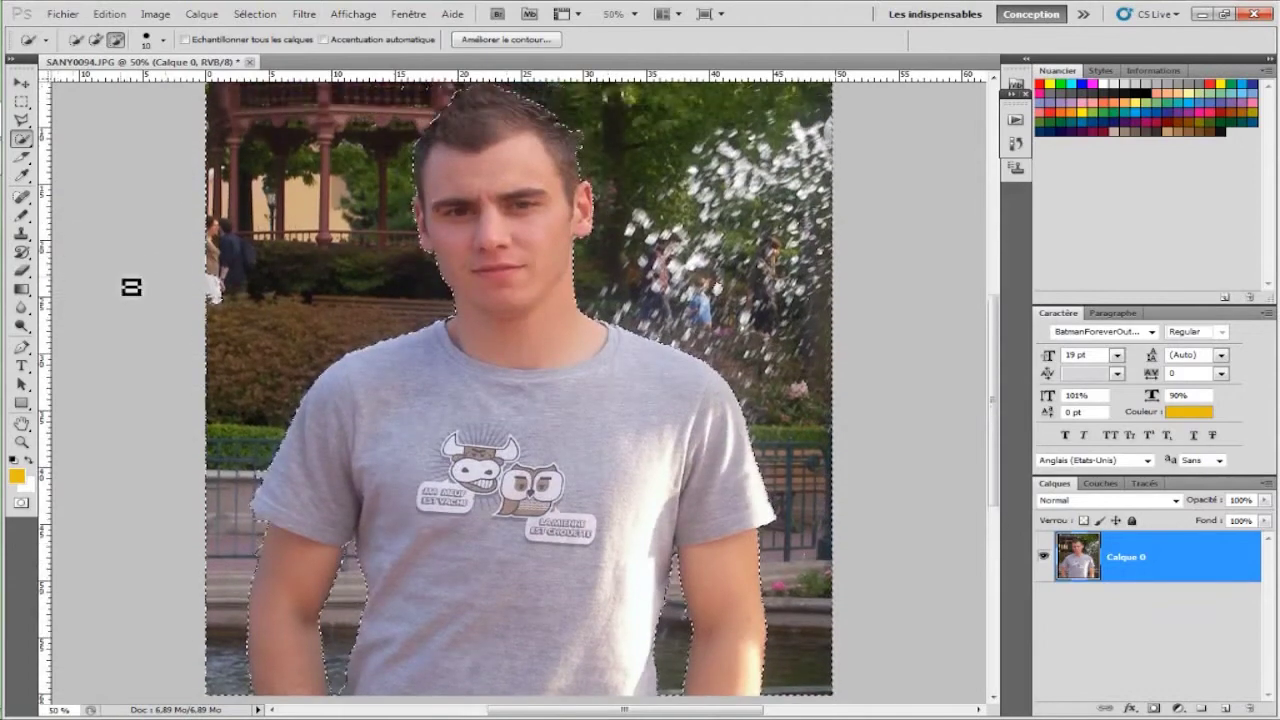
- Add the missed background areas along the man's head and body outline to the selection
{"action": "left_click", "coordinate": [96, 39]}
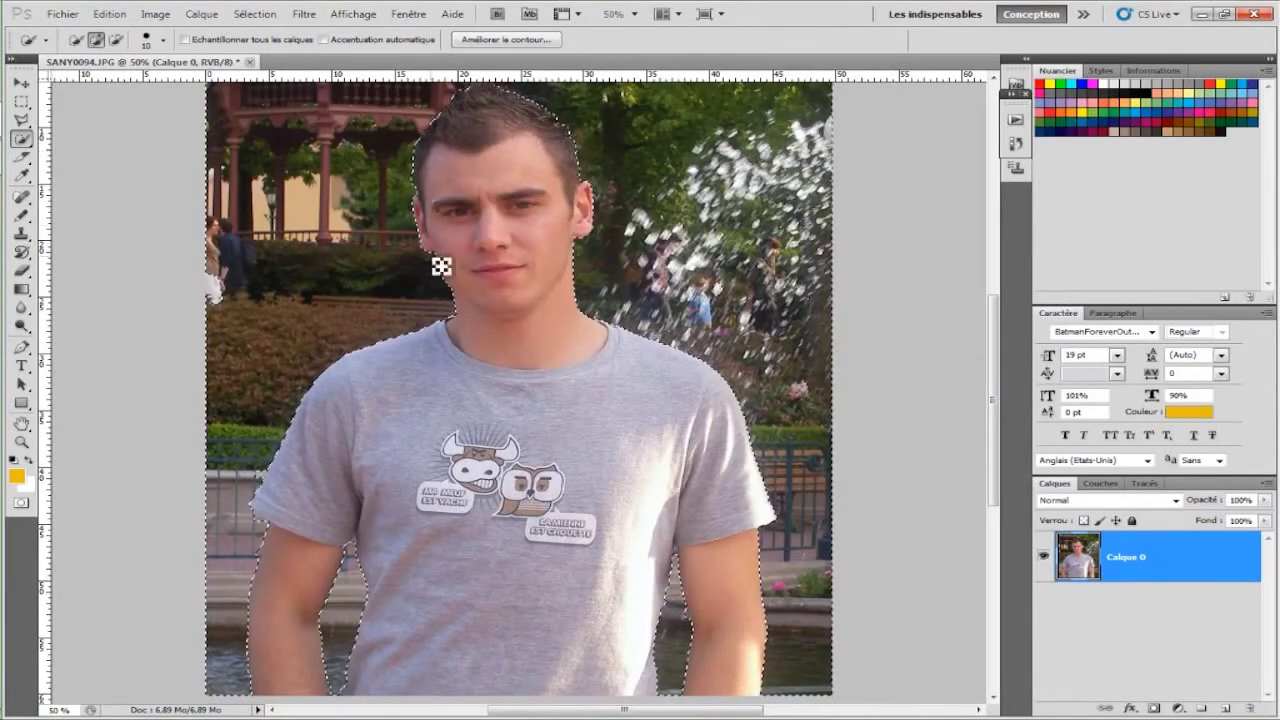
{"action": "scroll", "coordinate": [441, 266], "scroll_direction": "up", "scroll_amount": 1}
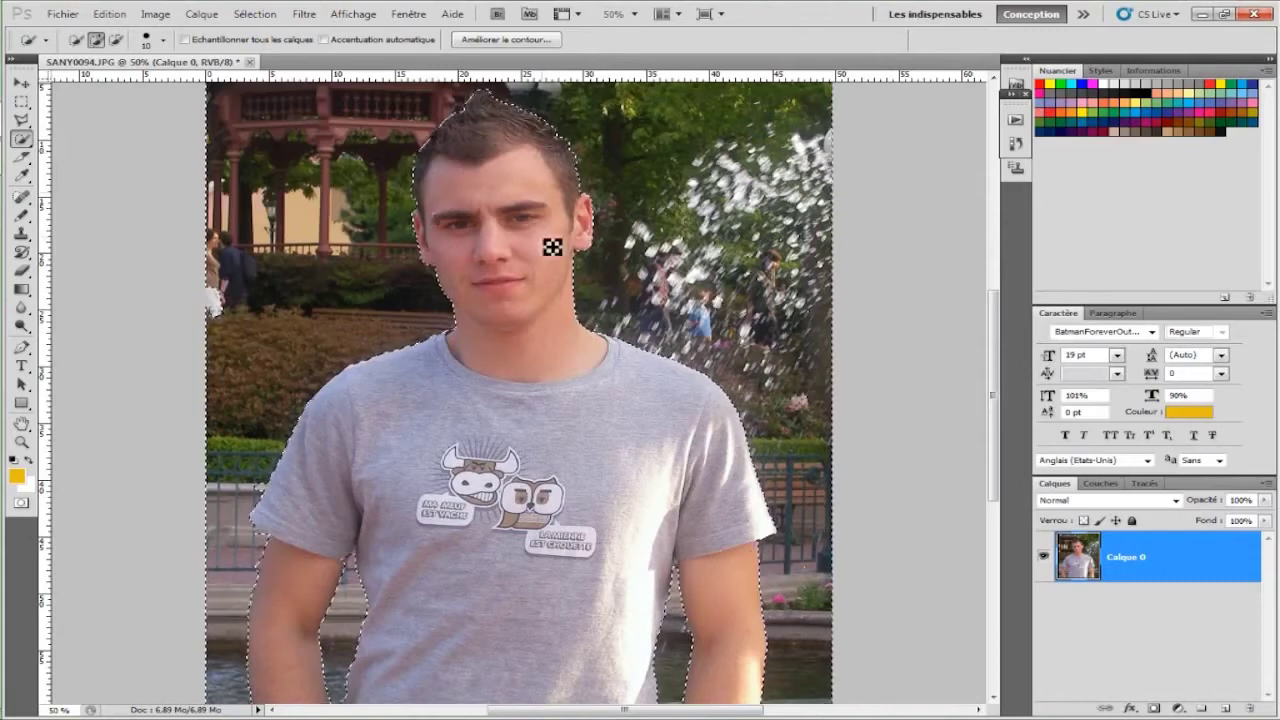
{"action": "scroll", "coordinate": [552, 247], "scroll_direction": "up", "scroll_amount": 1}
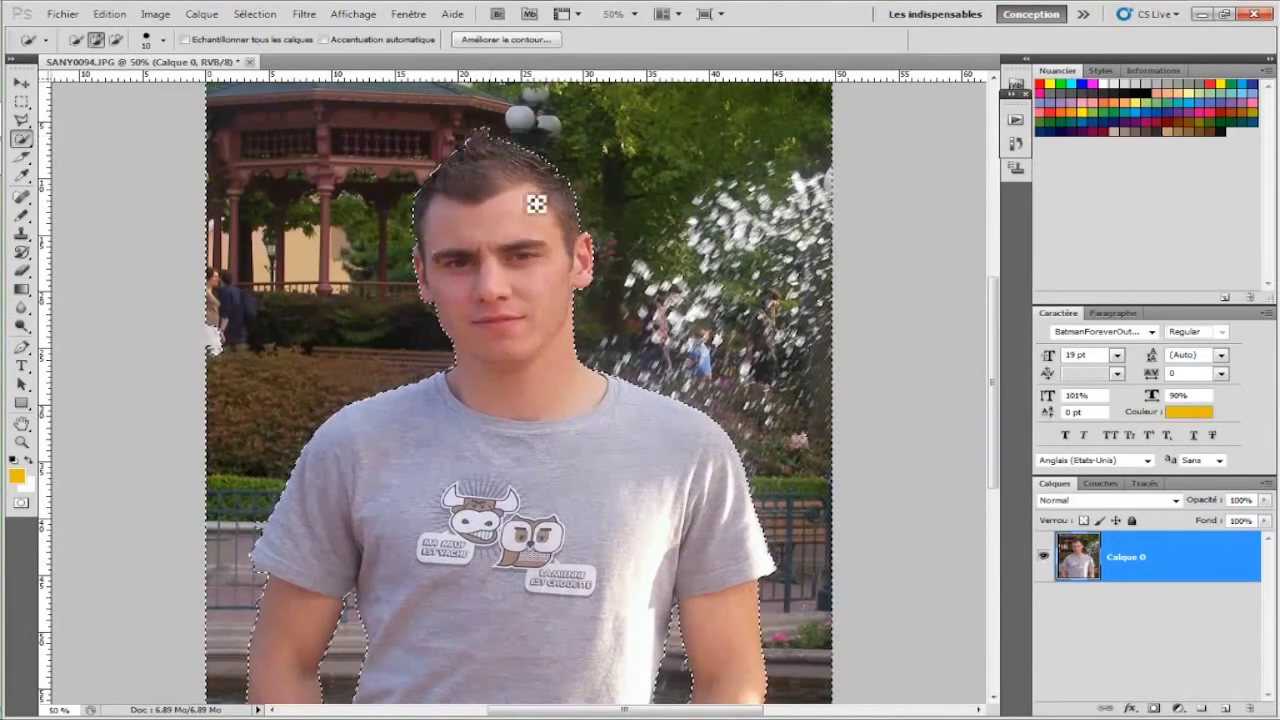
{"action": "scroll", "coordinate": [545, 240], "scroll_direction": "down", "scroll_amount": 4}
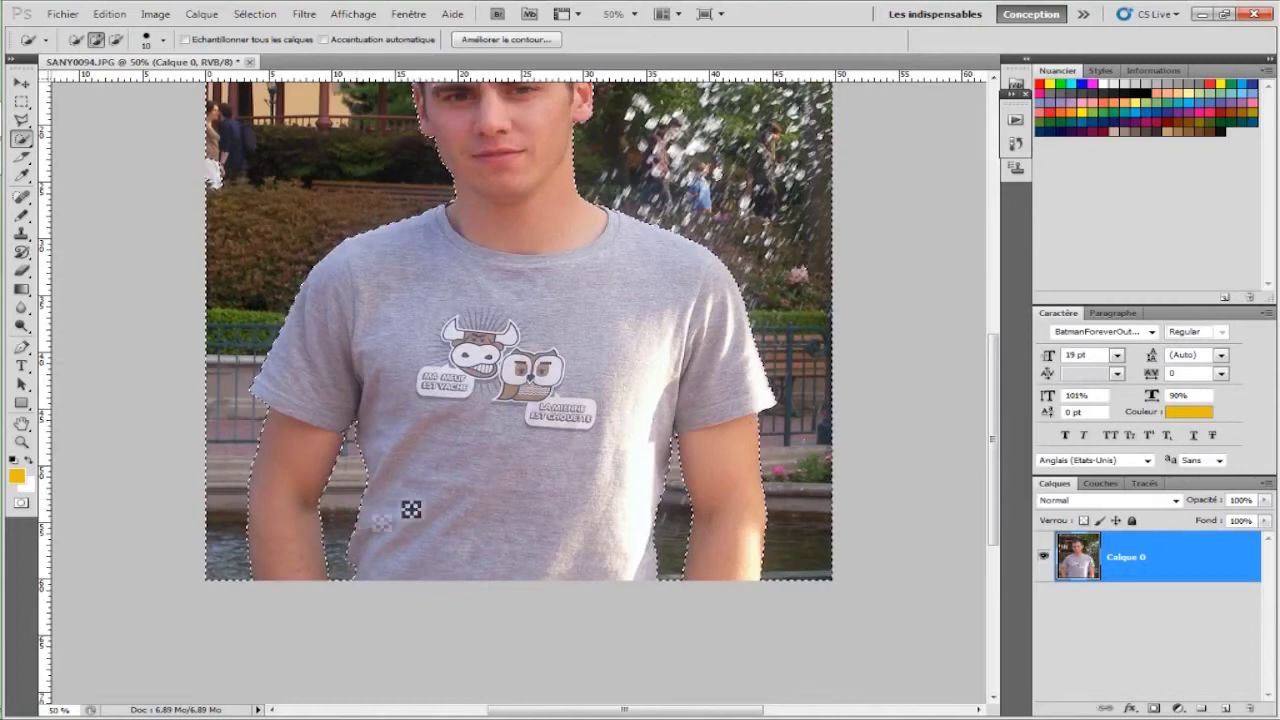
{"action": "scroll", "coordinate": [420, 485], "scroll_direction": "up", "scroll_amount": 2}
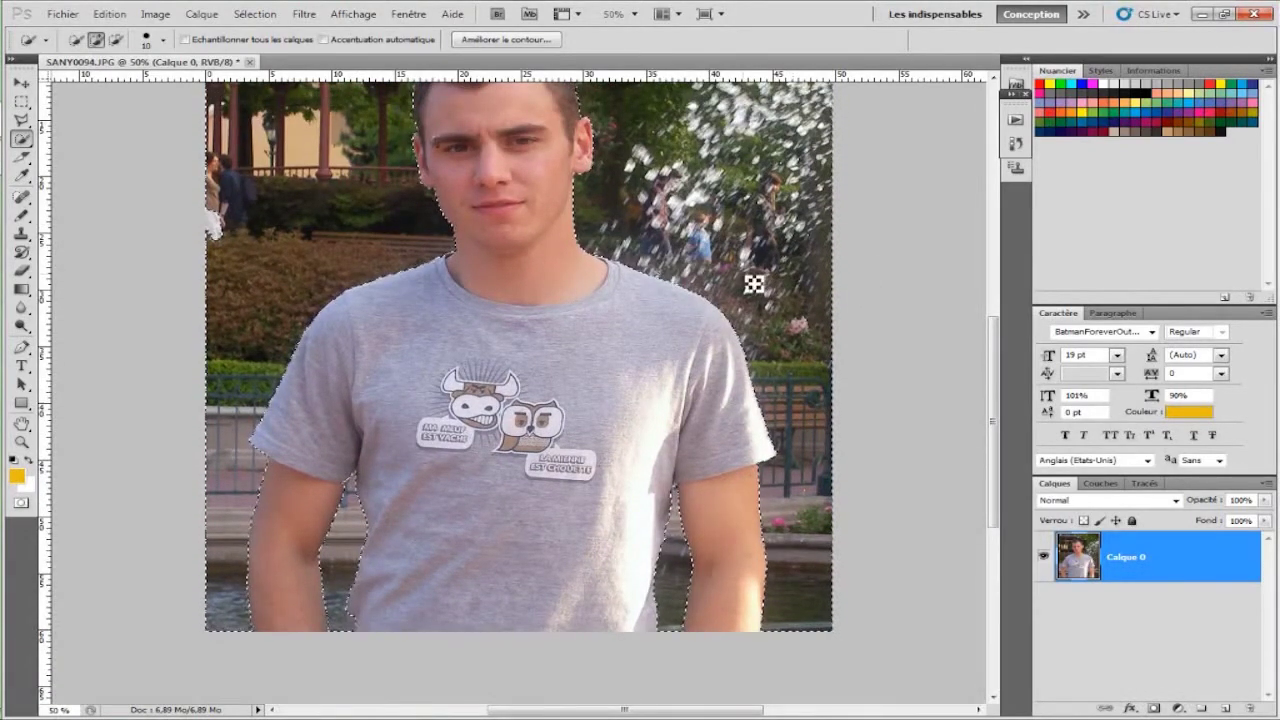
{"action": "scroll", "coordinate": [757, 286], "scroll_direction": "up", "scroll_amount": 4}
- Subtract the wrongly included lower edge of the T-shirt from the background selection
{"action": "left_click", "coordinate": [116, 39]}
{"action": "scroll", "coordinate": [590, 565], "scroll_direction": "down", "scroll_amount": 1}
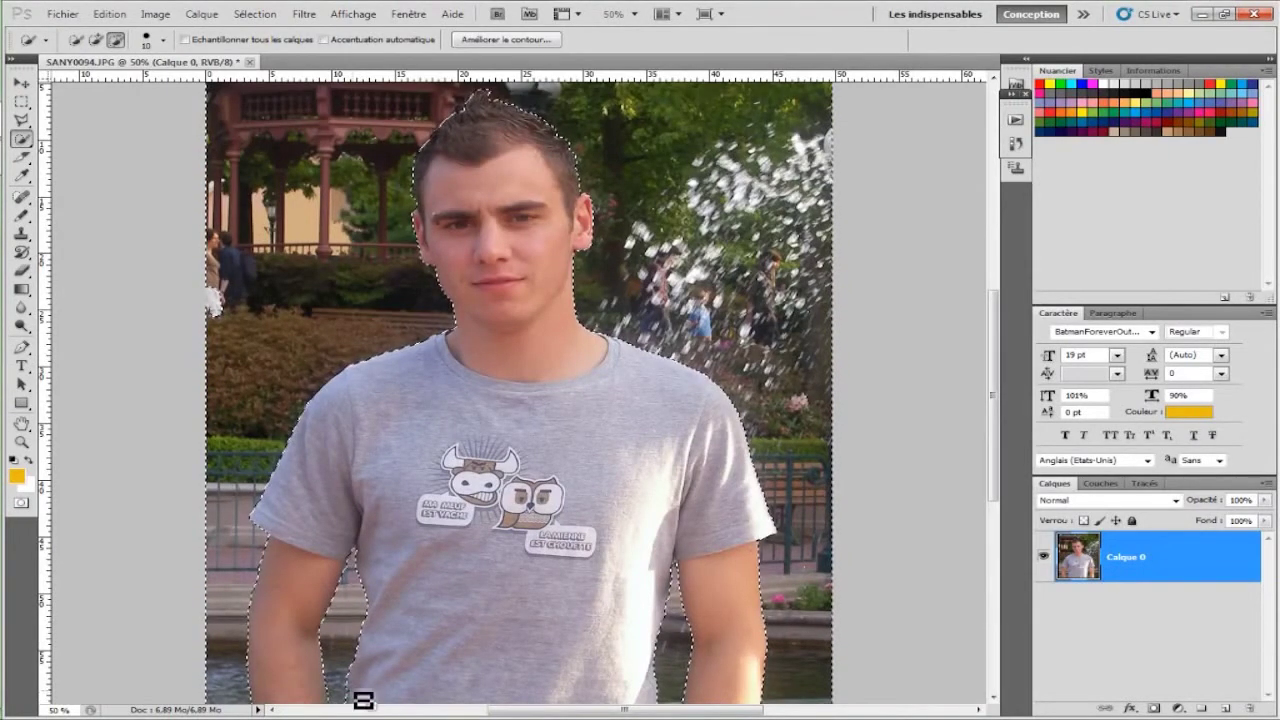
{"action": "scroll", "coordinate": [389, 703], "scroll_direction": "down", "scroll_amount": 3}
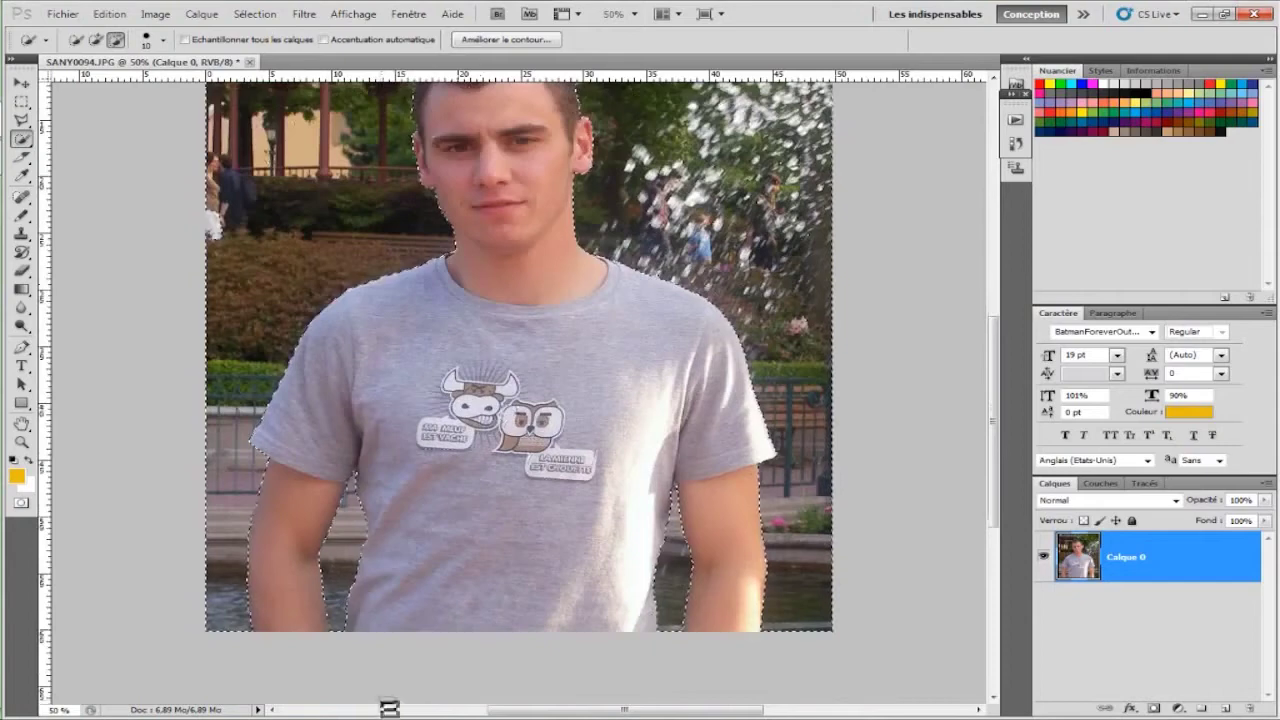
{"action": "scroll", "coordinate": [409, 631], "scroll_direction": "up", "scroll_amount": 2}
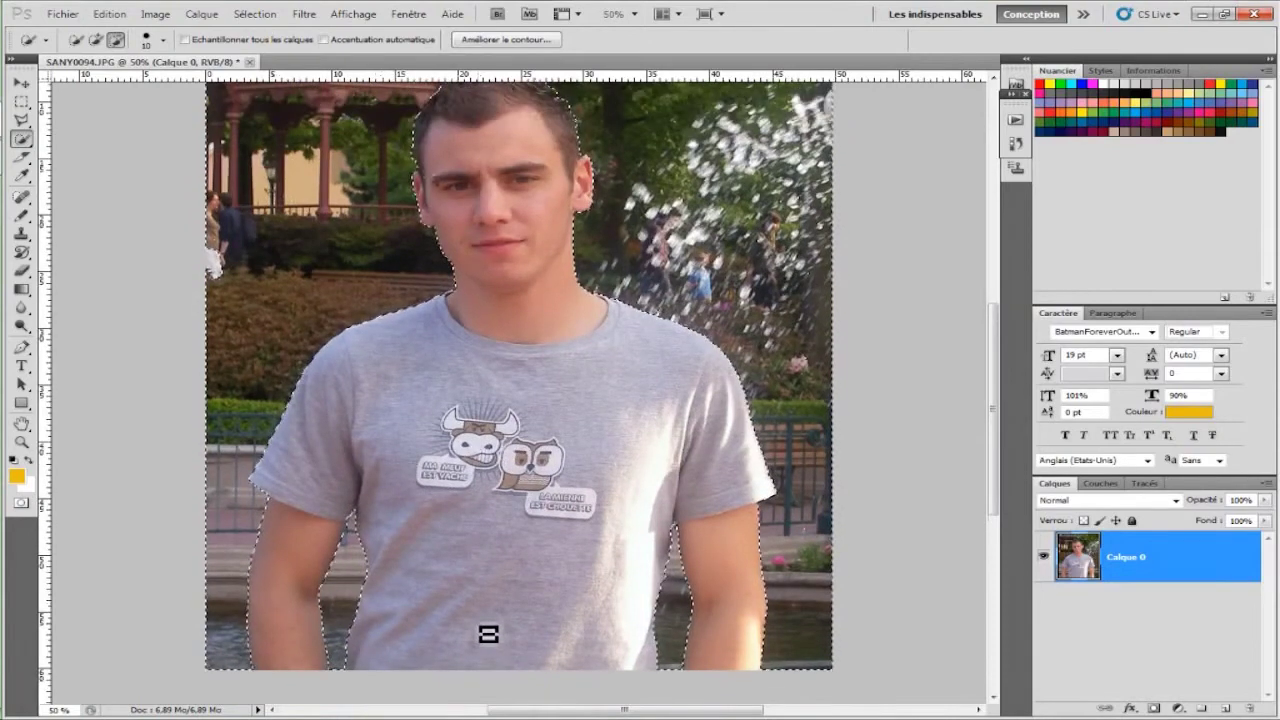
{"action": "scroll", "coordinate": [488, 634], "scroll_direction": "up", "scroll_amount": 3}
- Try deleting the selected background, inspect the cutout's edges, and step back to restore the photo
{"action": "left_click", "coordinate": [634, 14]}
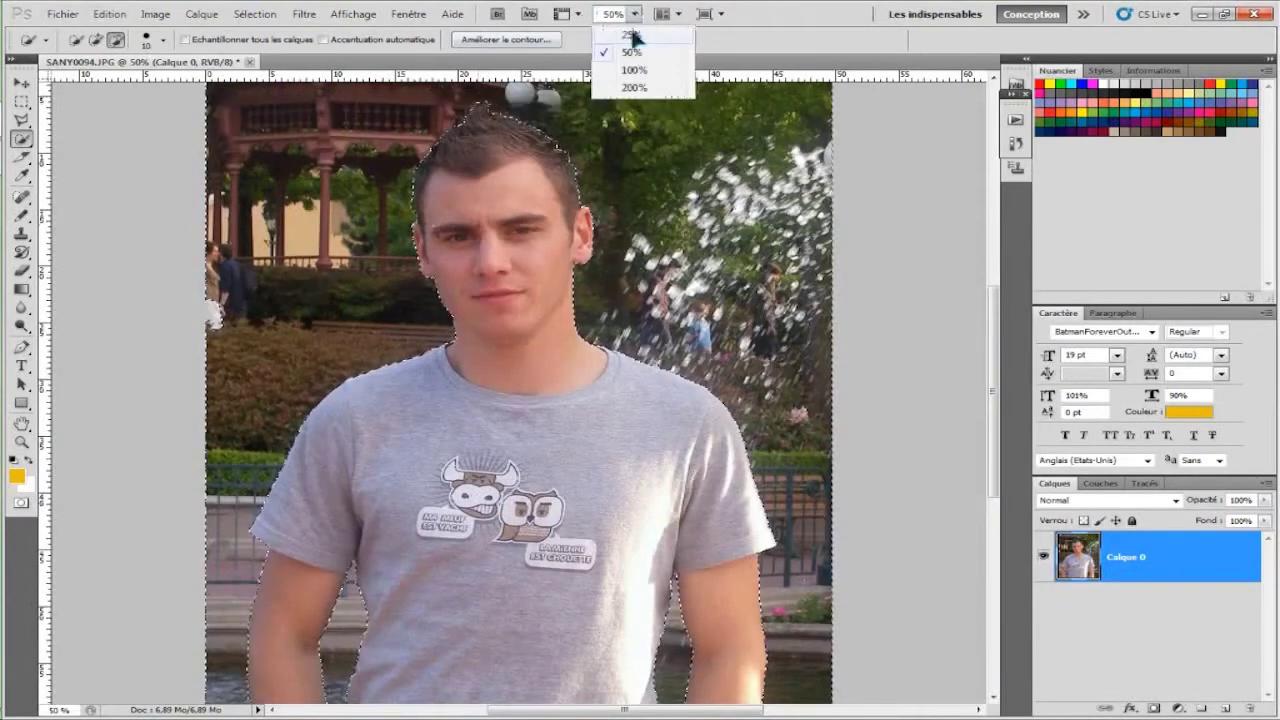
{"action": "left_click", "coordinate": [630, 35]}
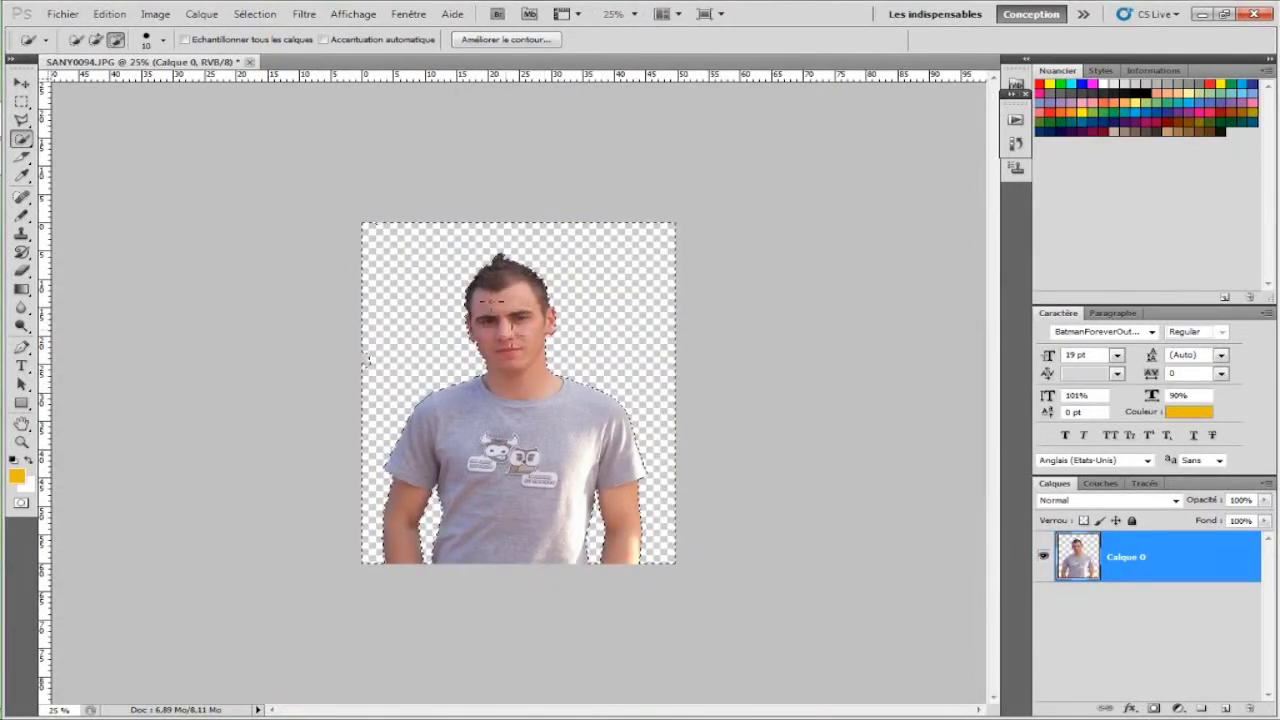
{"action": "left_click", "coordinate": [634, 14]}
{"action": "left_click", "coordinate": [630, 54]}
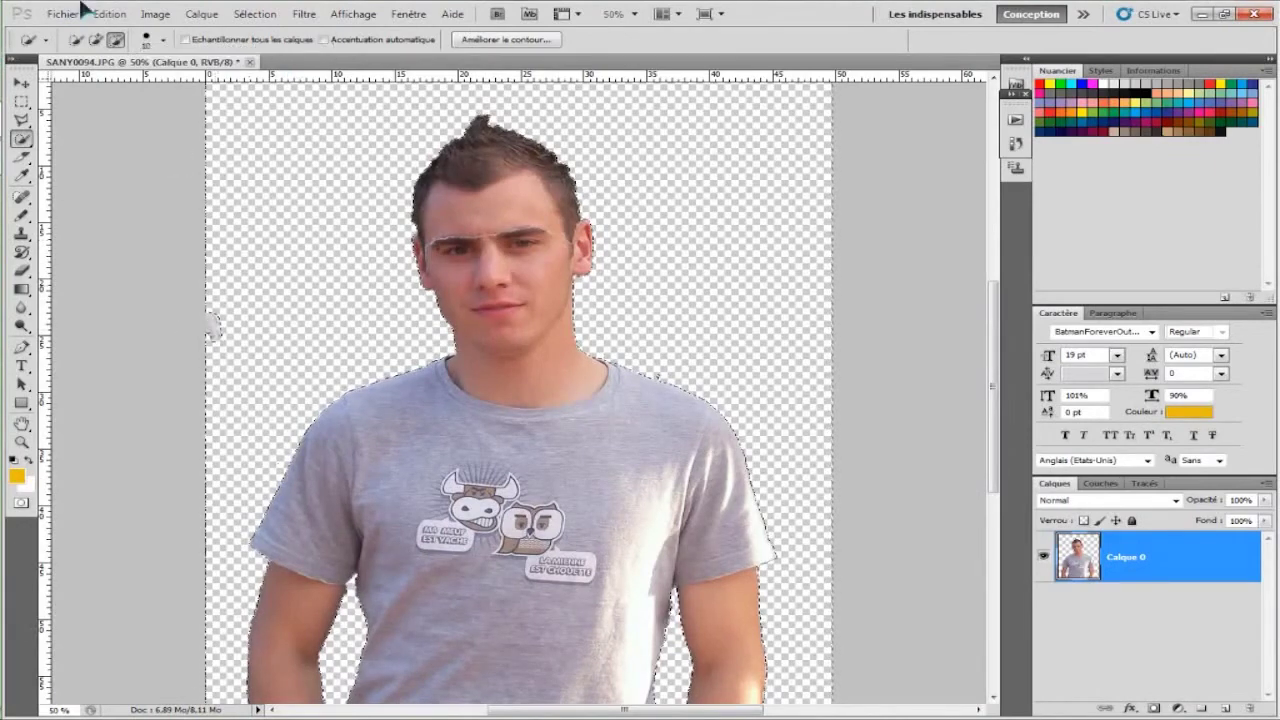
{"action": "left_click", "coordinate": [120, 16]}
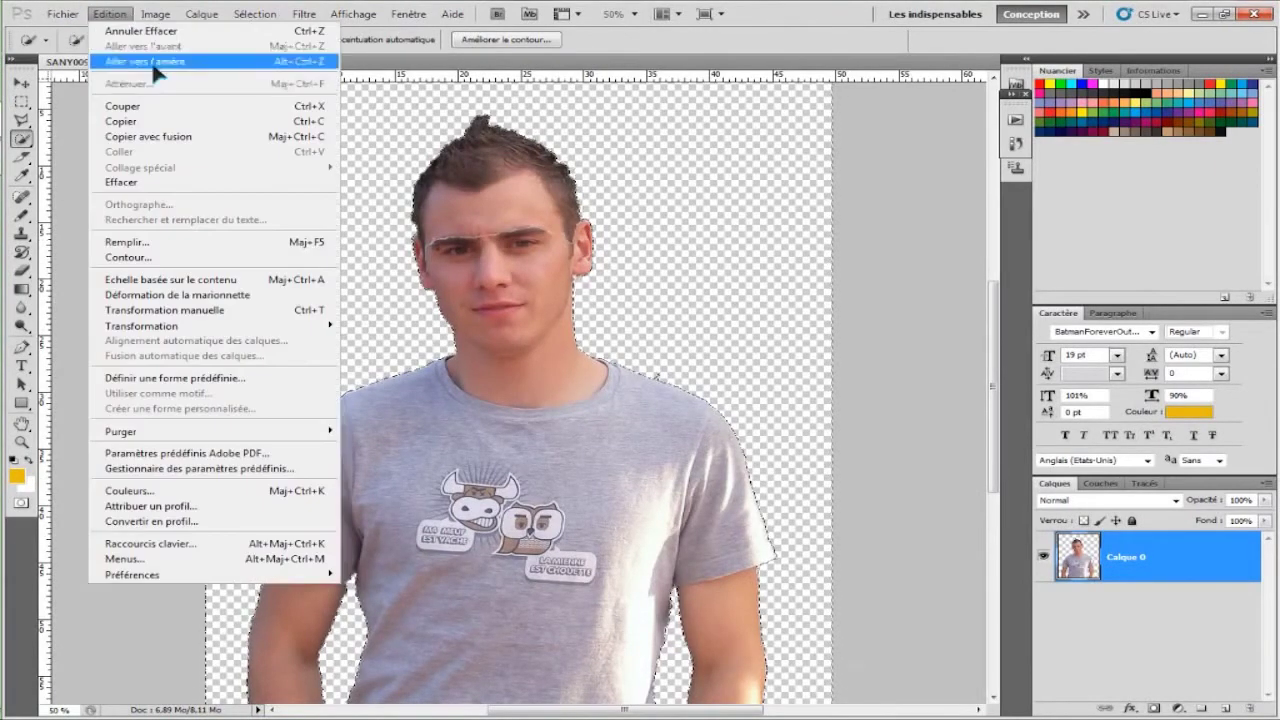
{"action": "left_click", "coordinate": [150, 62]}
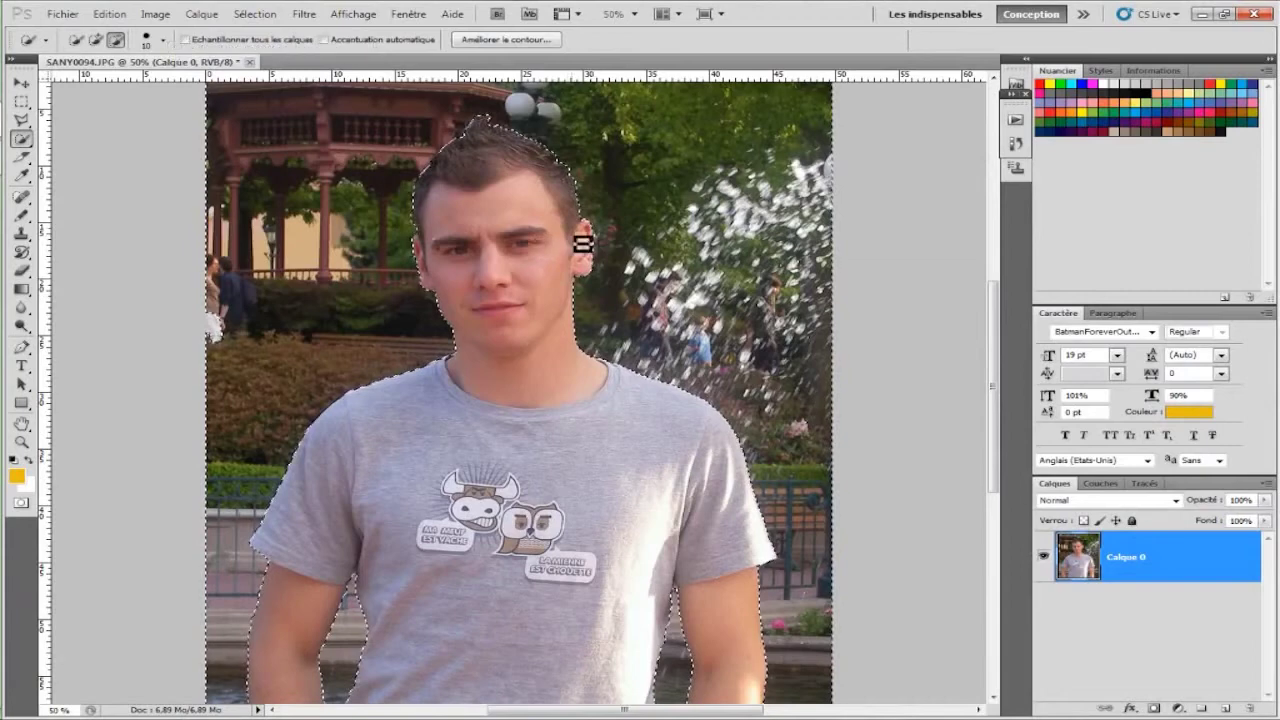
- Add the leftover light patch by the background passers-by to the selection and delete the whole selected background
{"action": "left_click", "coordinate": [96, 39]}
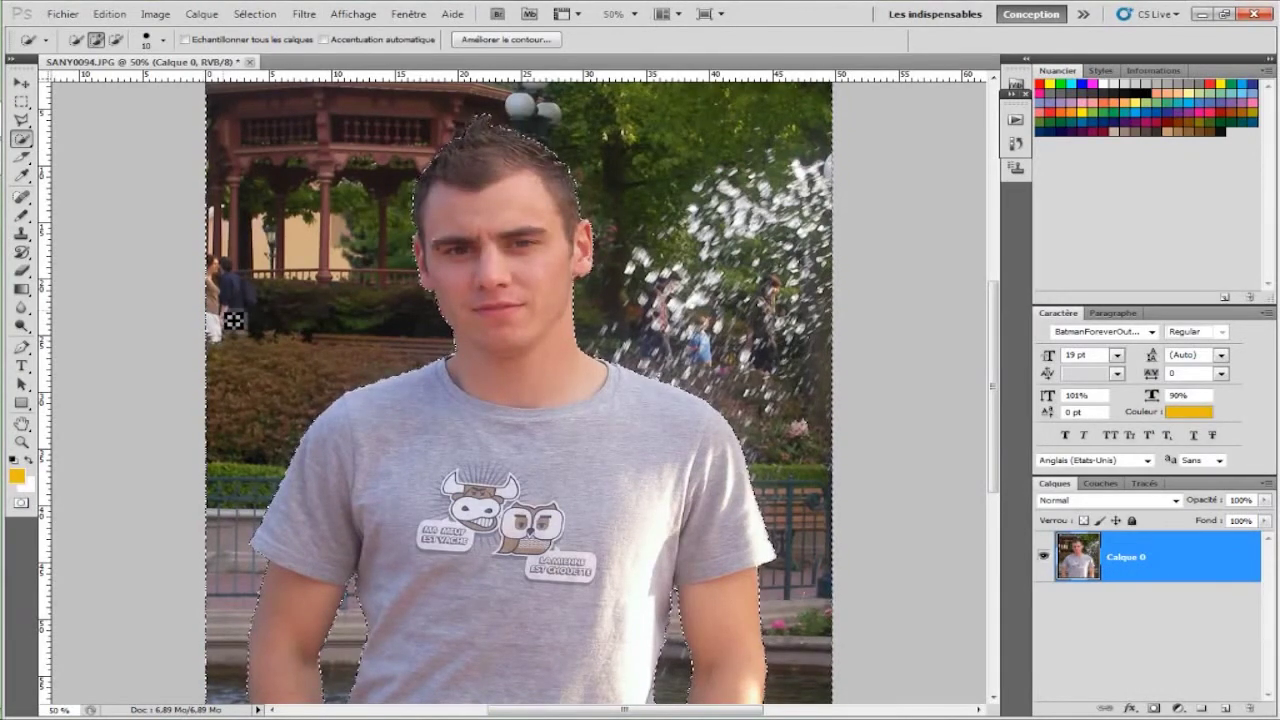
{"action": "scroll", "coordinate": [233, 320], "scroll_direction": "down", "scroll_amount": 1}
{"action": "scroll", "coordinate": [233, 320], "scroll_direction": "down", "scroll_amount": 1}
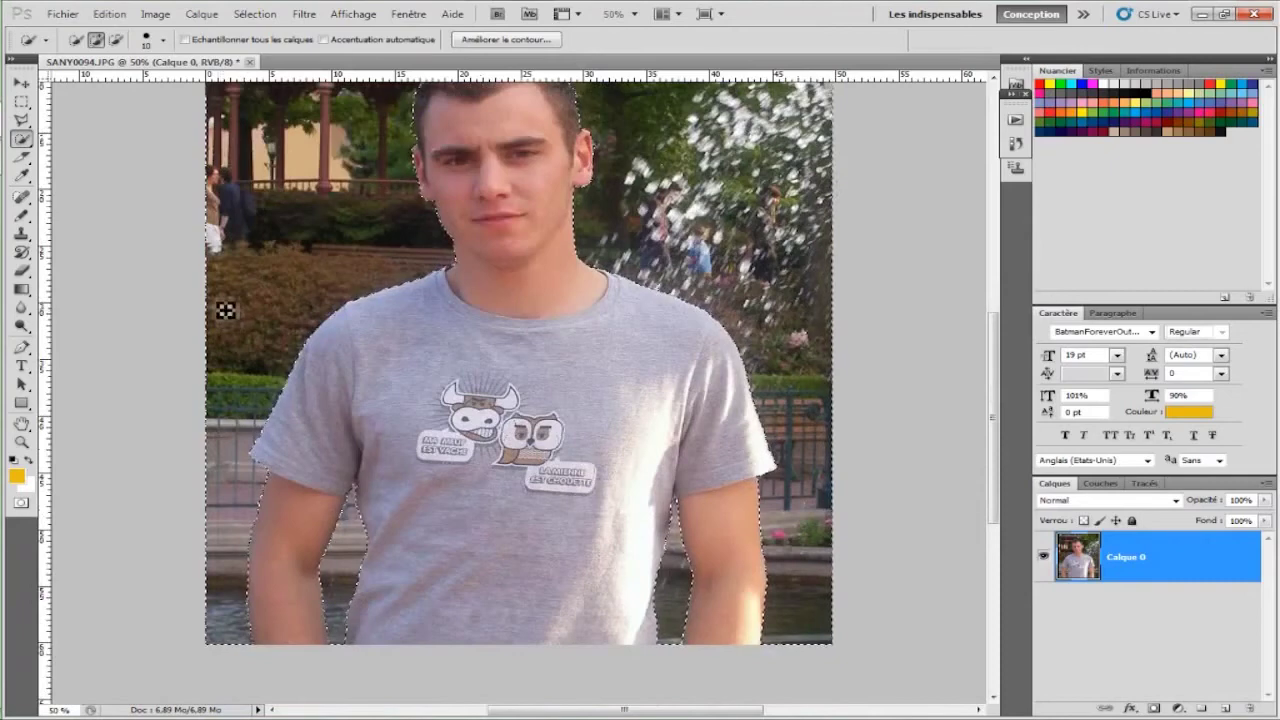
{"action": "key", "text": "Delete"}
{"action": "scroll", "coordinate": [449, 366], "scroll_direction": "up", "scroll_amount": 3}
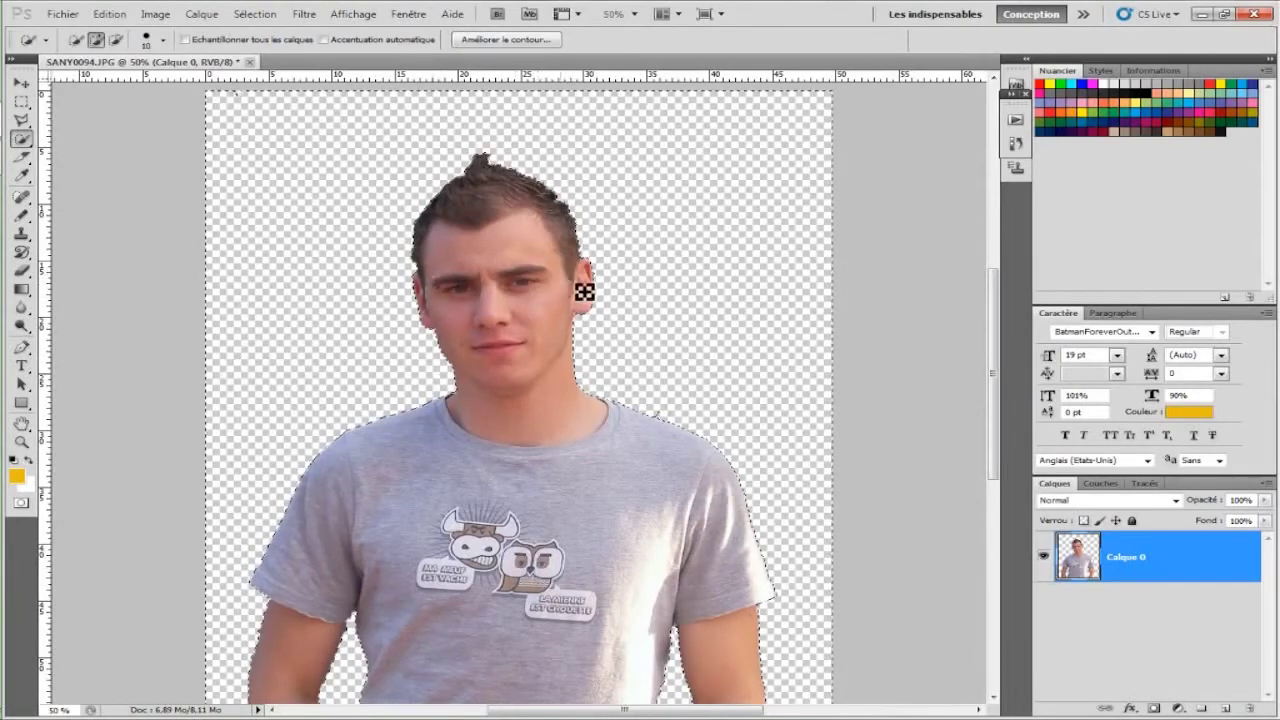
{"action": "scroll", "coordinate": [541, 414], "scroll_direction": "down", "scroll_amount": 3}
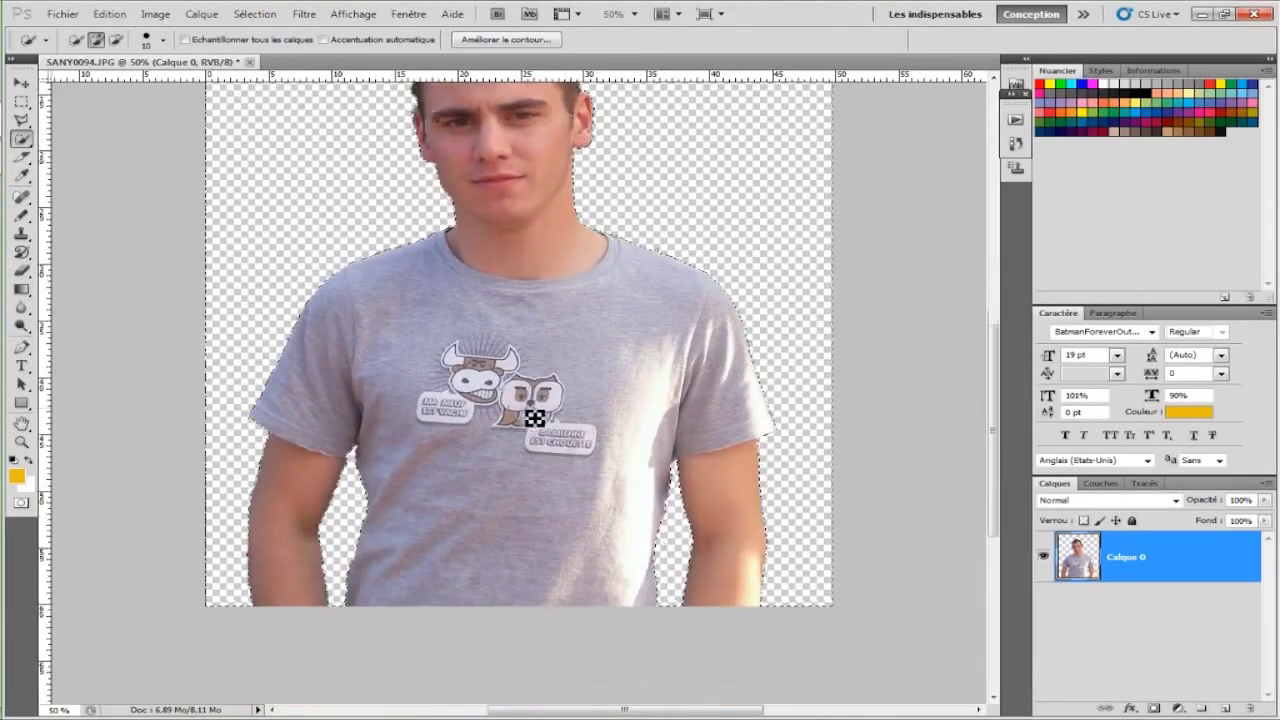
- Clear the selection around the cut-out man and activate the Move tool
{"action": "right_click", "coordinate": [490, 387]}
{"action": "left_click", "coordinate": [530, 381]}
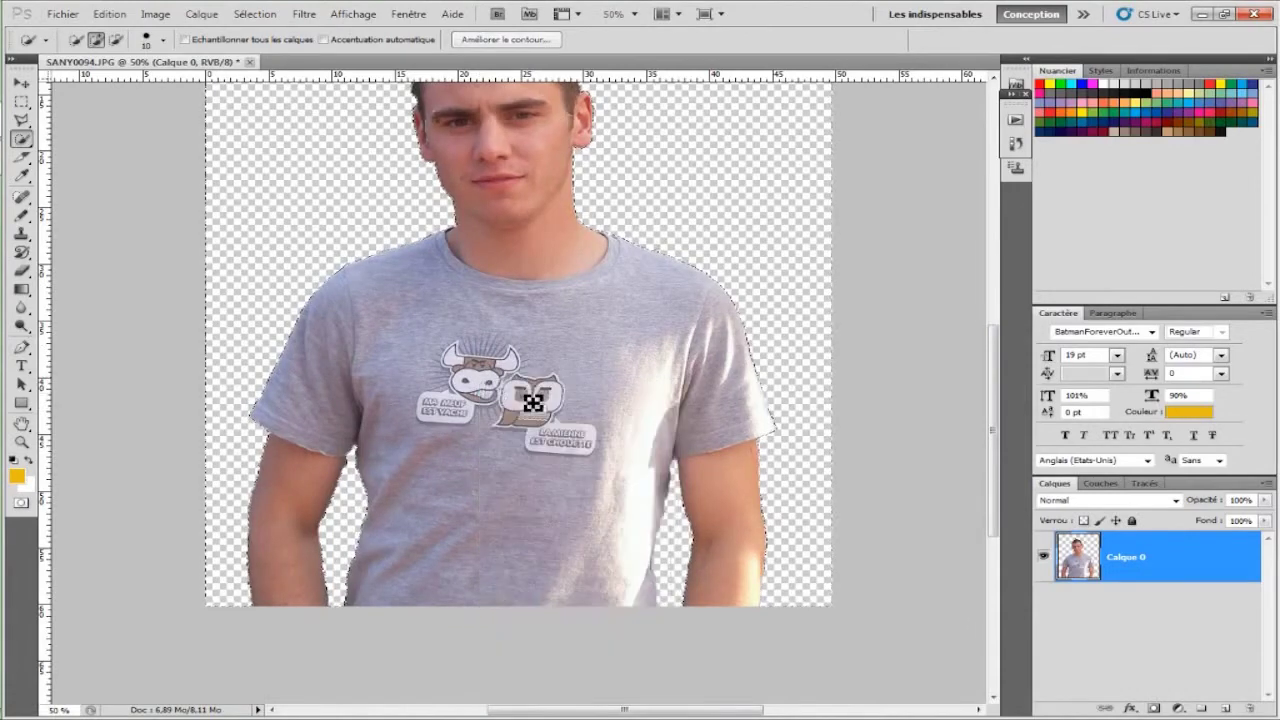
{"action": "scroll", "coordinate": [524, 306], "scroll_direction": "up", "scroll_amount": 1}
{"action": "left_click", "coordinate": [633, 14]}
{"action": "left_click", "coordinate": [630, 32]}
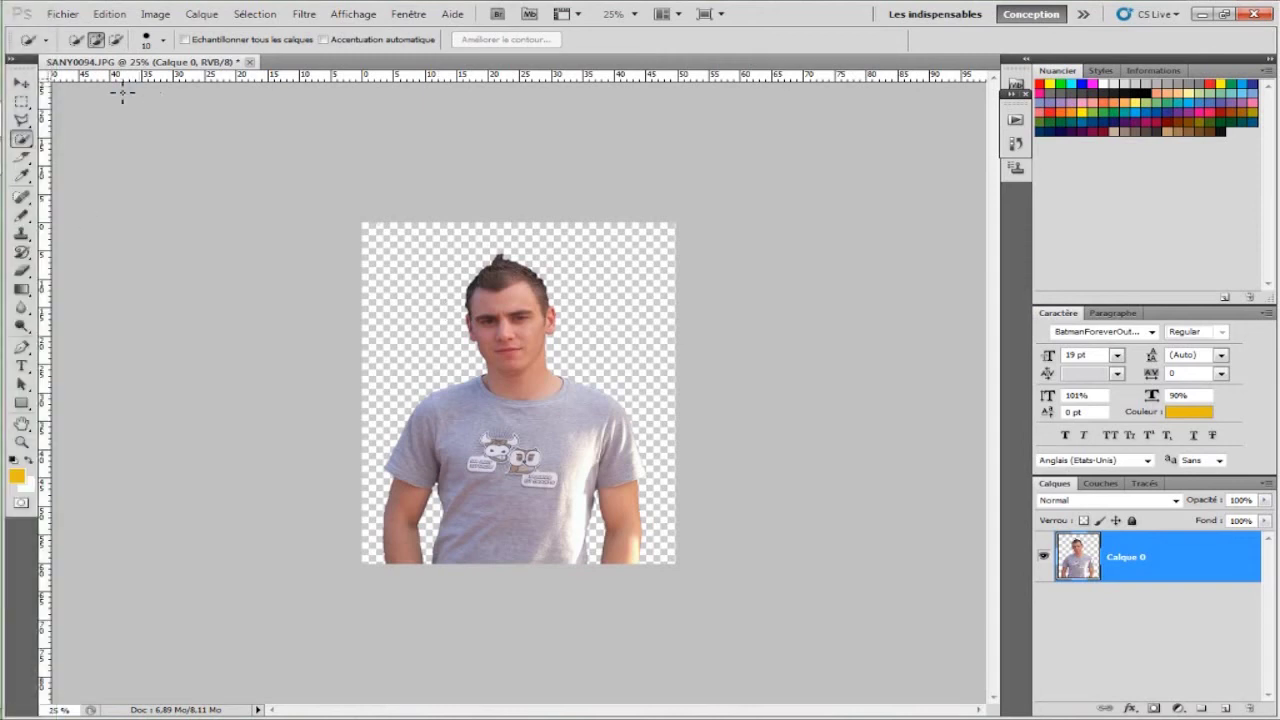
{"action": "left_click", "coordinate": [20, 88]}
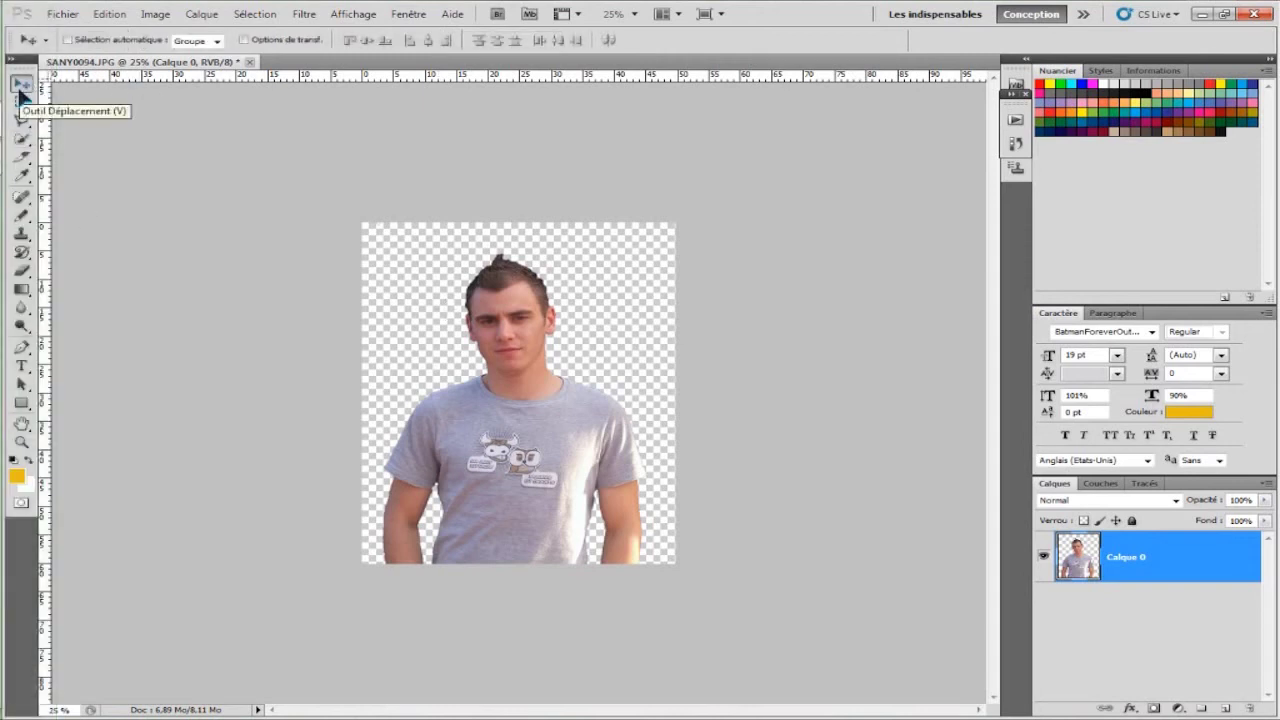